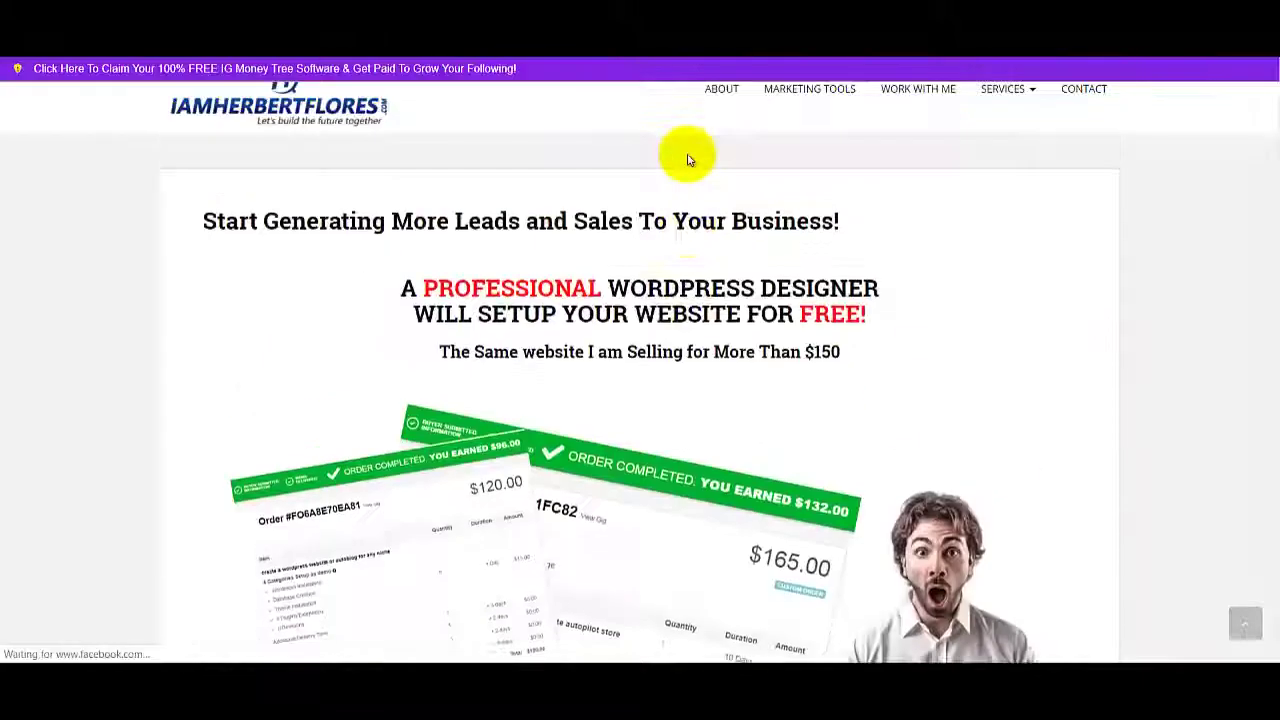
# Open the free WordPress installation offer post and its Affiliate Marketing demo blog link
pyautogui.scroll(-3, 672, 320)
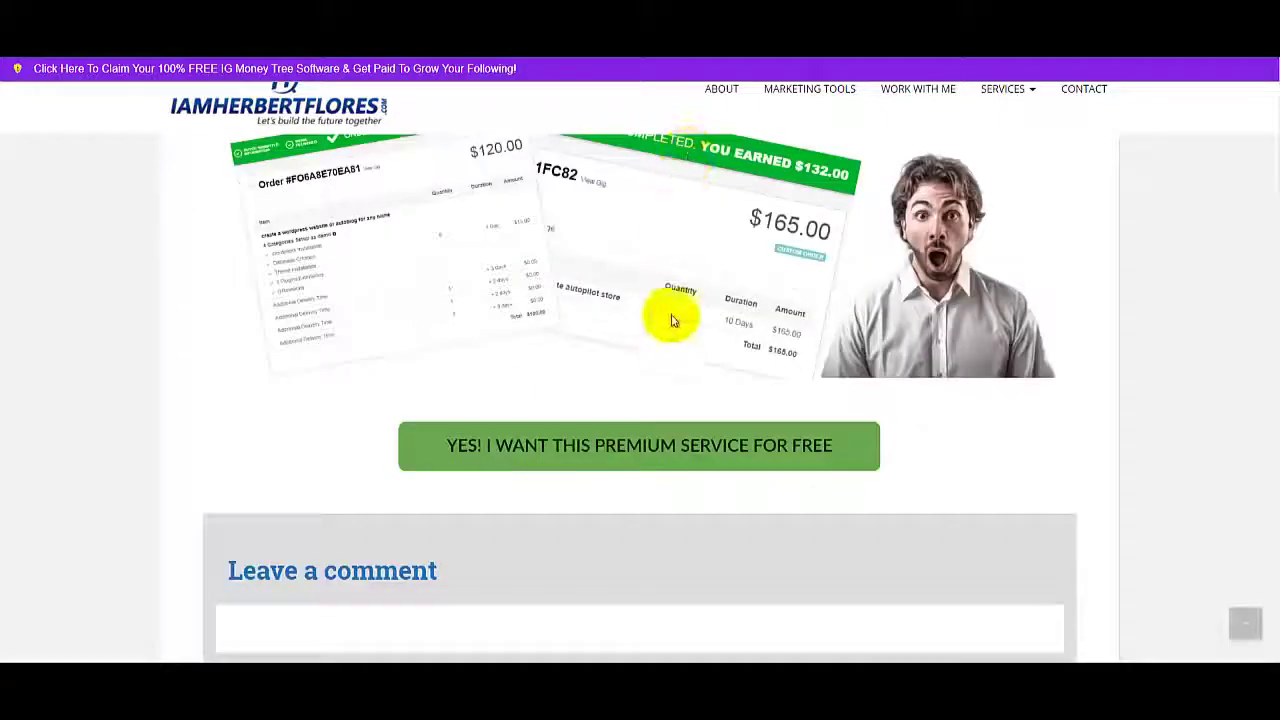
pyautogui.click(660, 445)
pyautogui.scroll(-5, 534, 370)
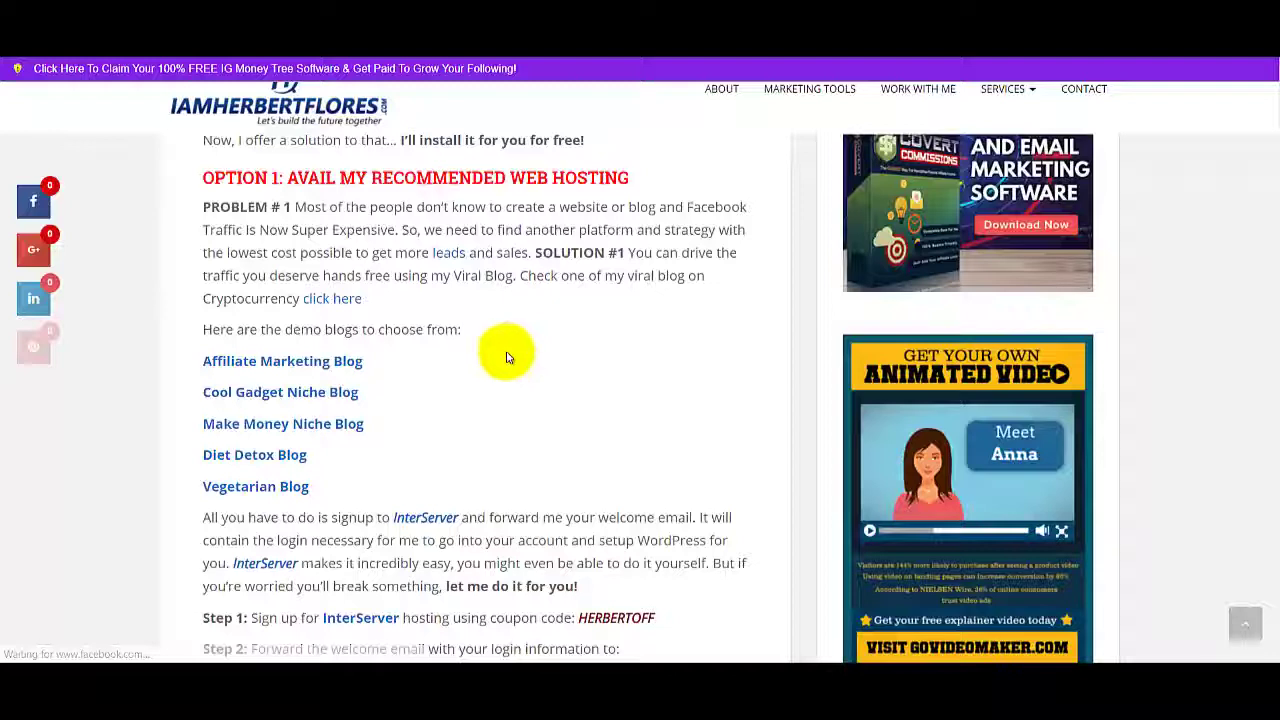
pyautogui.click(323, 360)
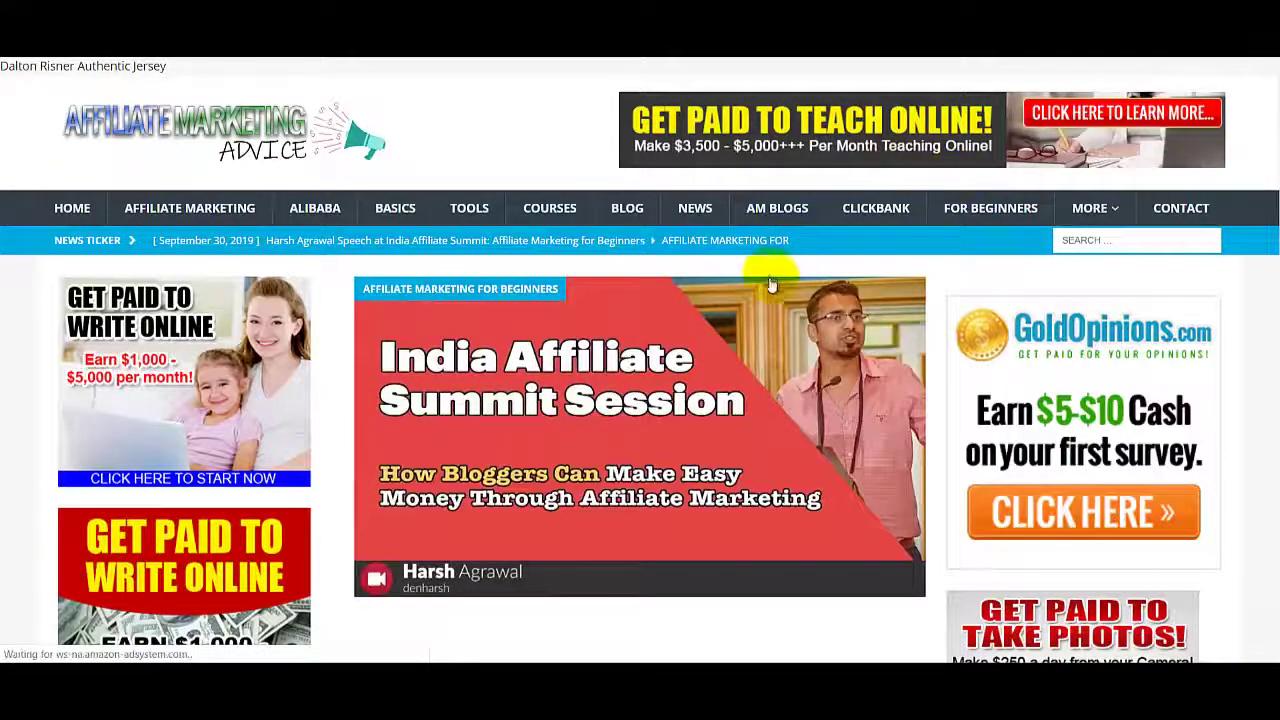
# Scroll through the Affiliate Marketing demo blog
pyautogui.scroll(-2, 765, 303)
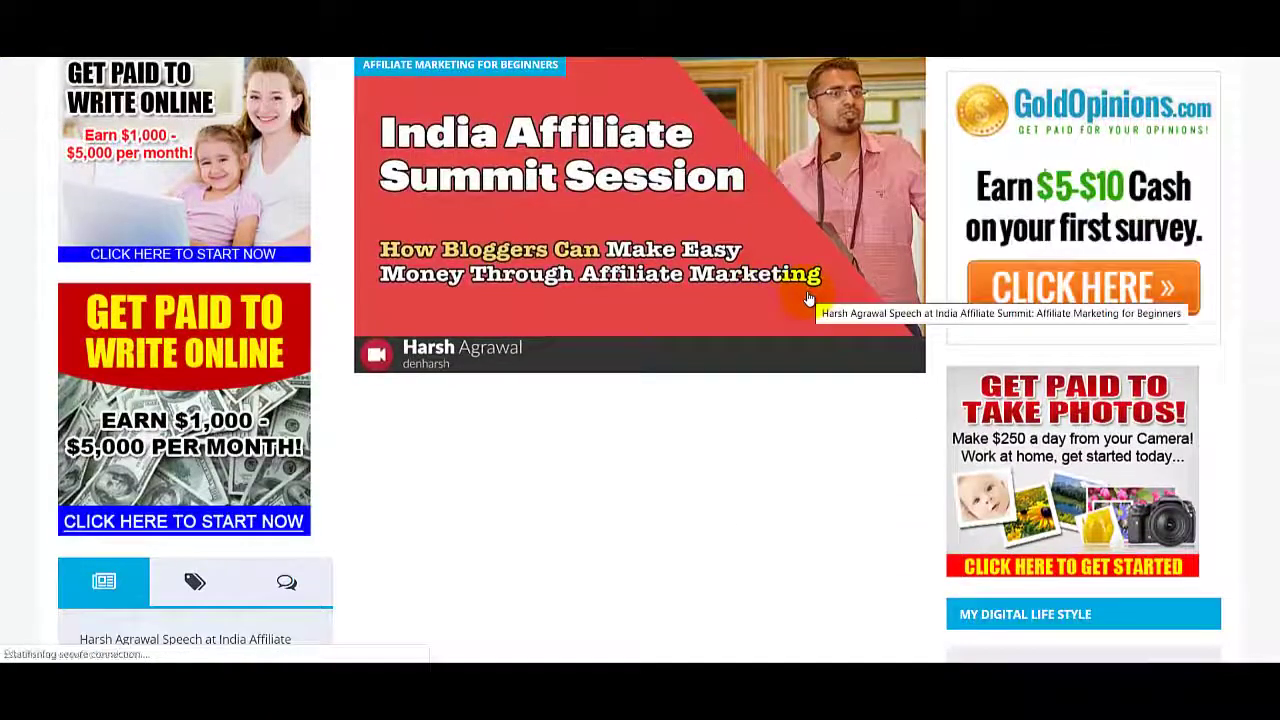
pyautogui.scroll(-3, 471, 414)
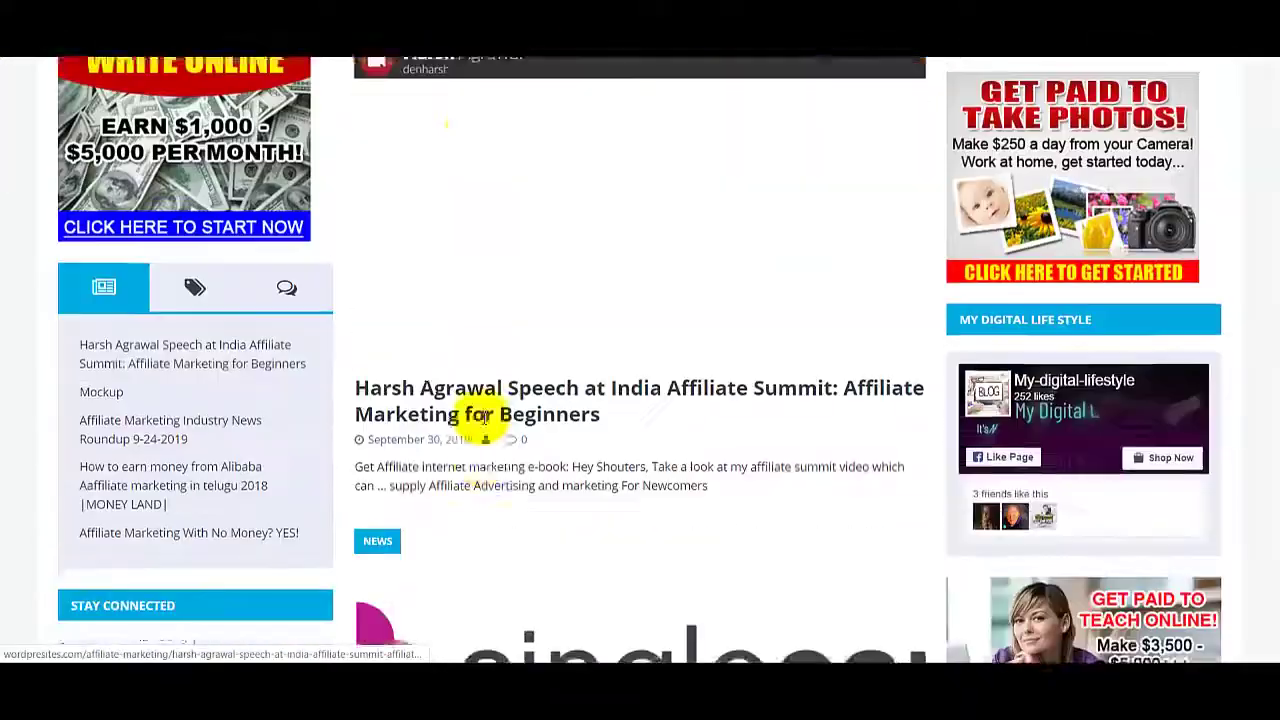
pyautogui.scroll(5, 571, 400)
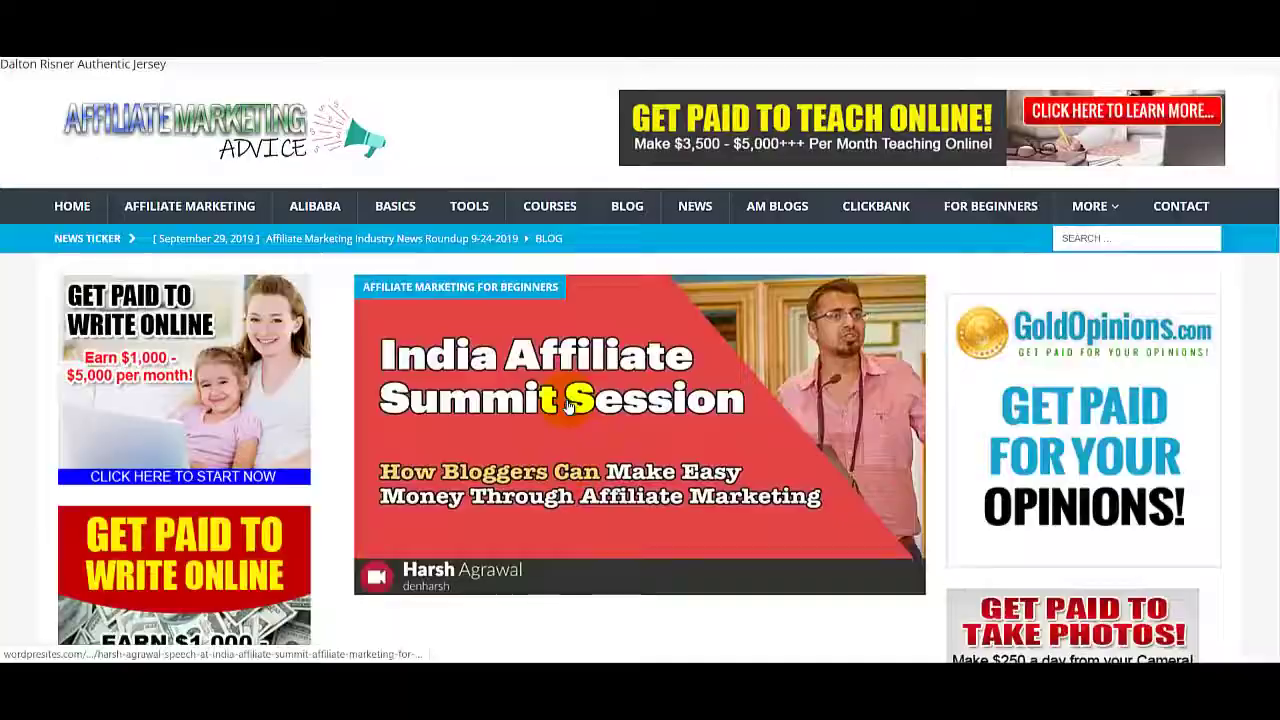
pyautogui.scroll(-4, 569, 402)
pyautogui.scroll(-2, 567, 400)
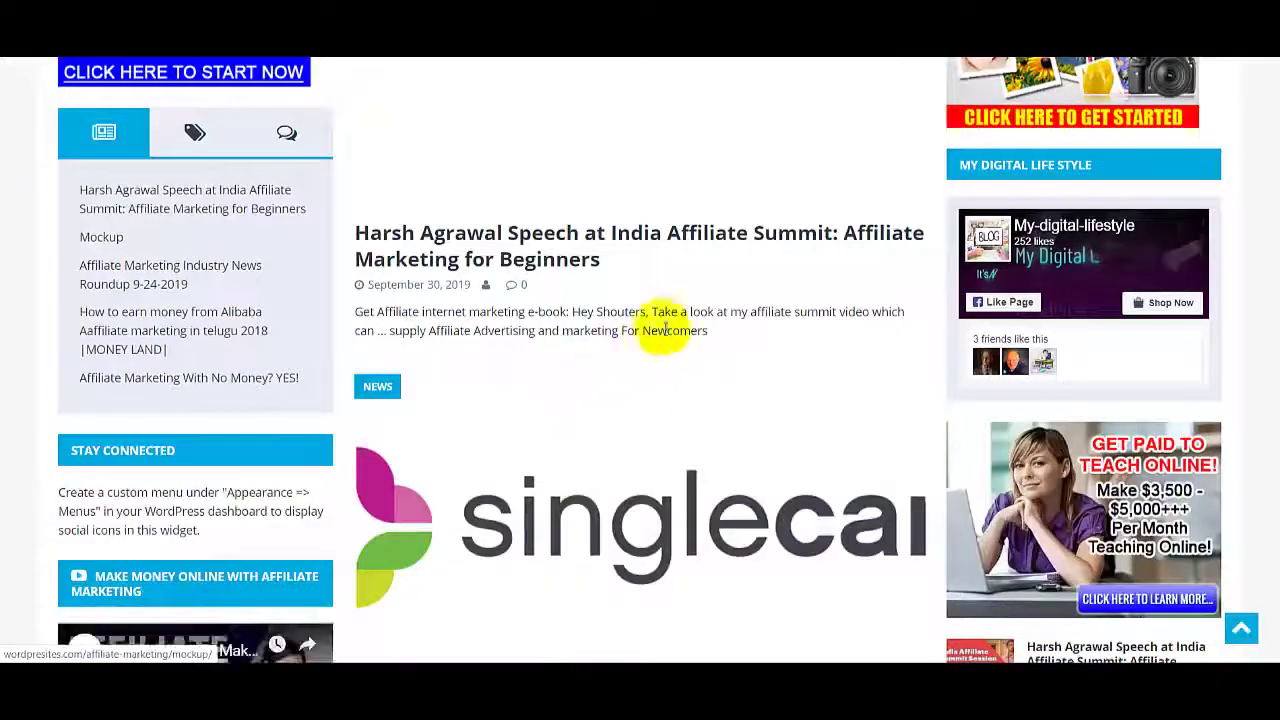
pyautogui.scroll(-3, 860, 256)
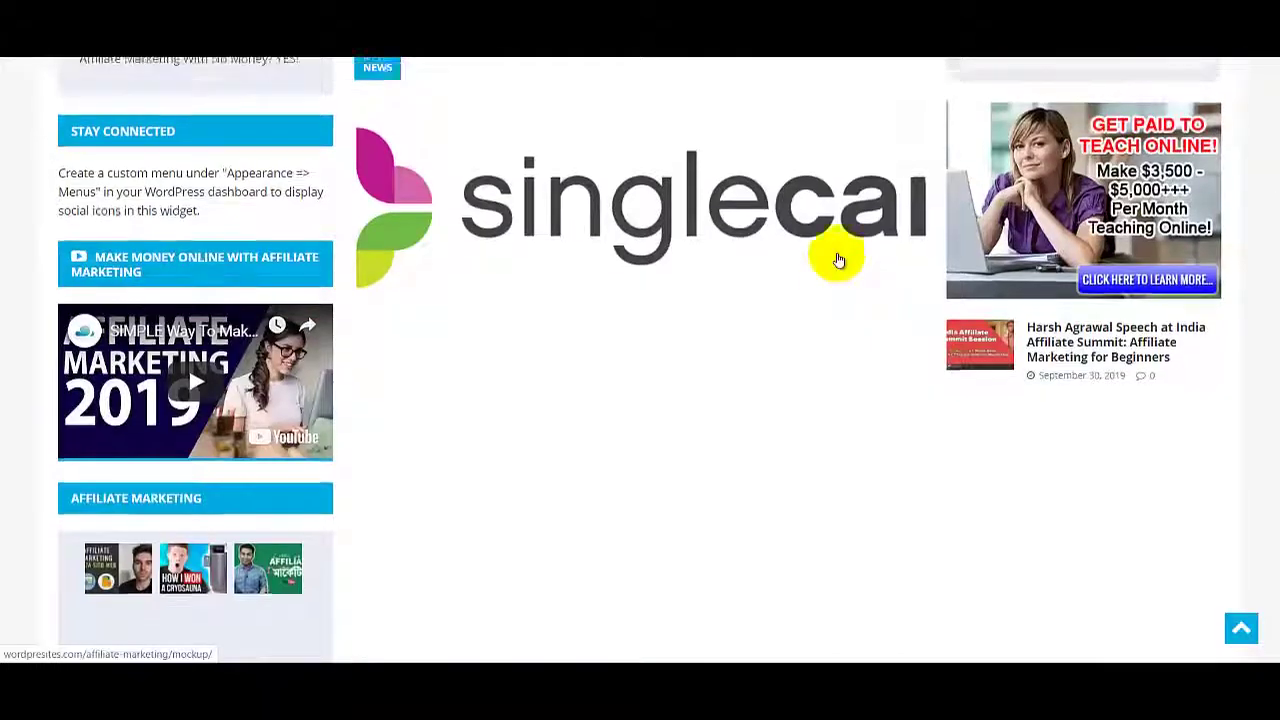
pyautogui.scroll(7, 983, 206)
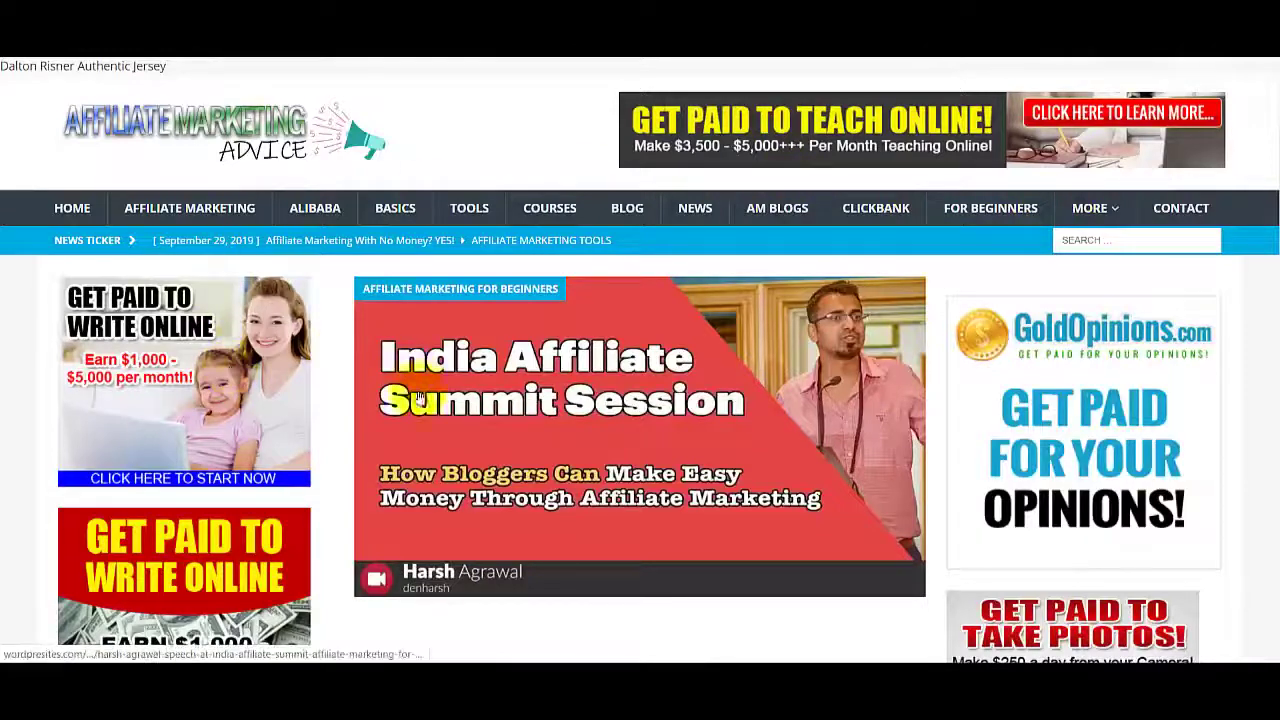
pyautogui.scroll(-2, 661, 244)
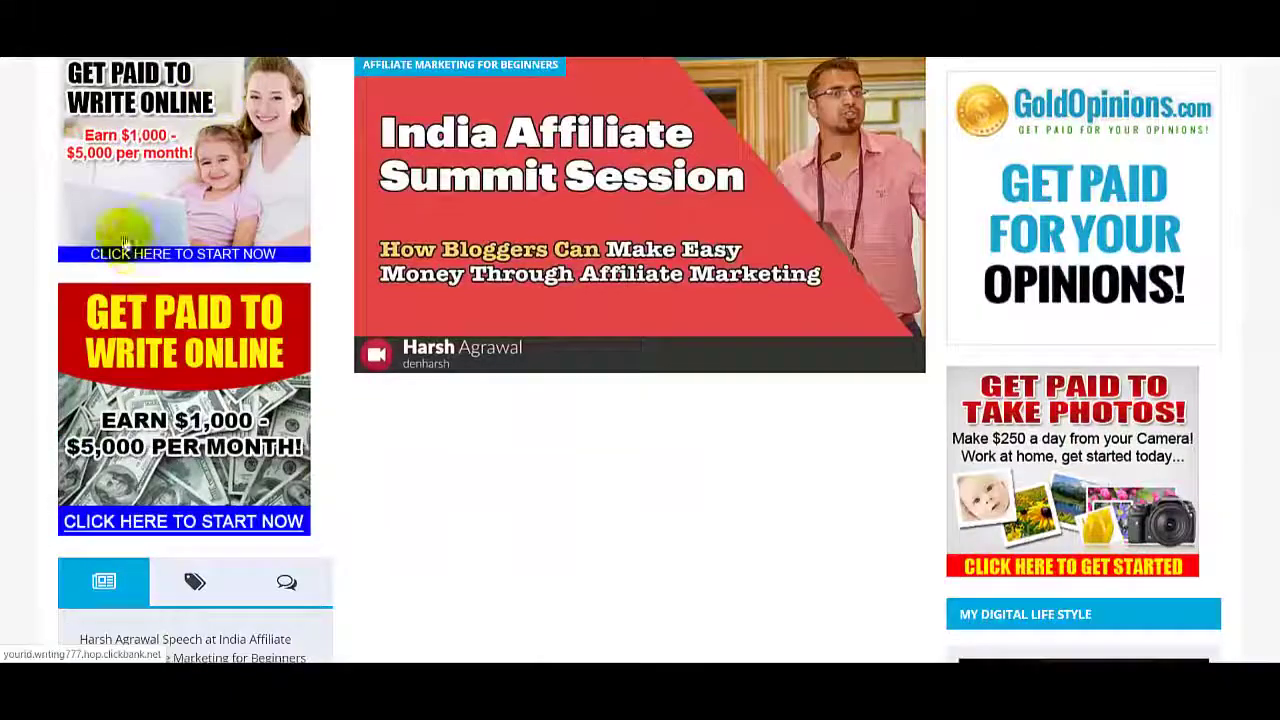
pyautogui.scroll(2, 661, 244)
pyautogui.scroll(-4, 900, 86)
pyautogui.scroll(4, 630, 122)
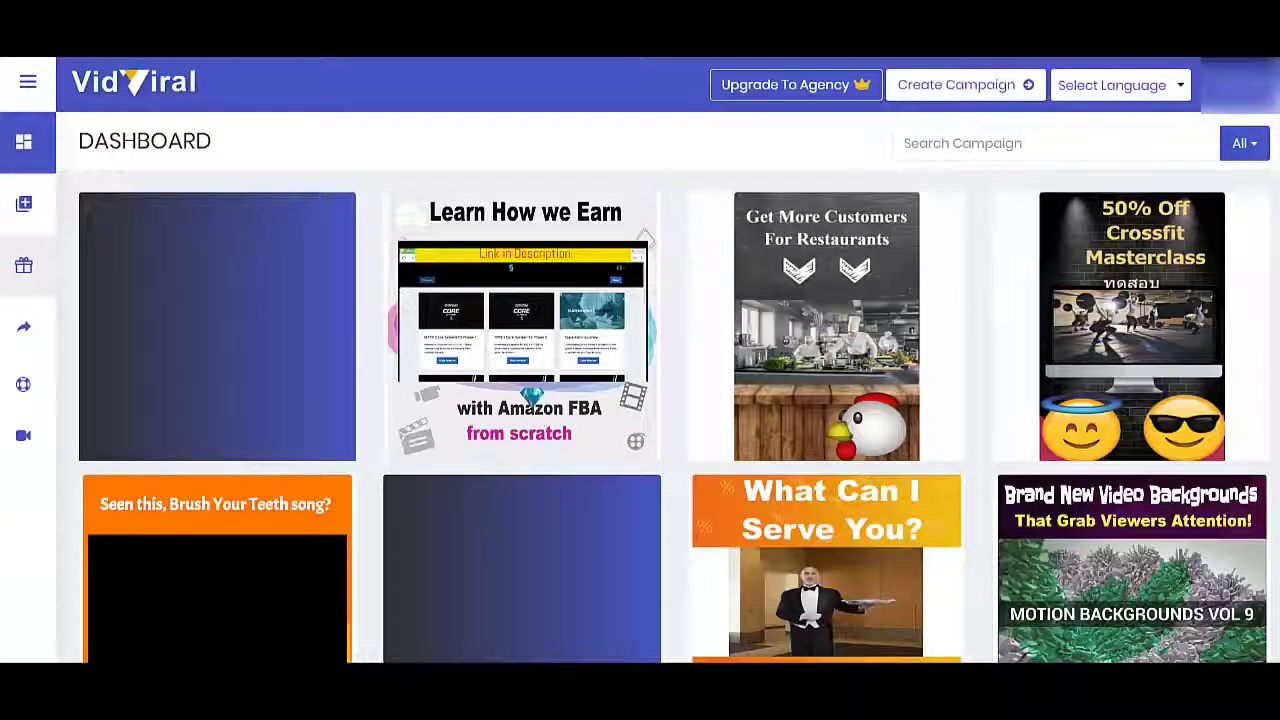
# Open the Create Campaign dropdown listing the Video, Image and GIF campaign types
pyautogui.scroll(-1, 543, 137)
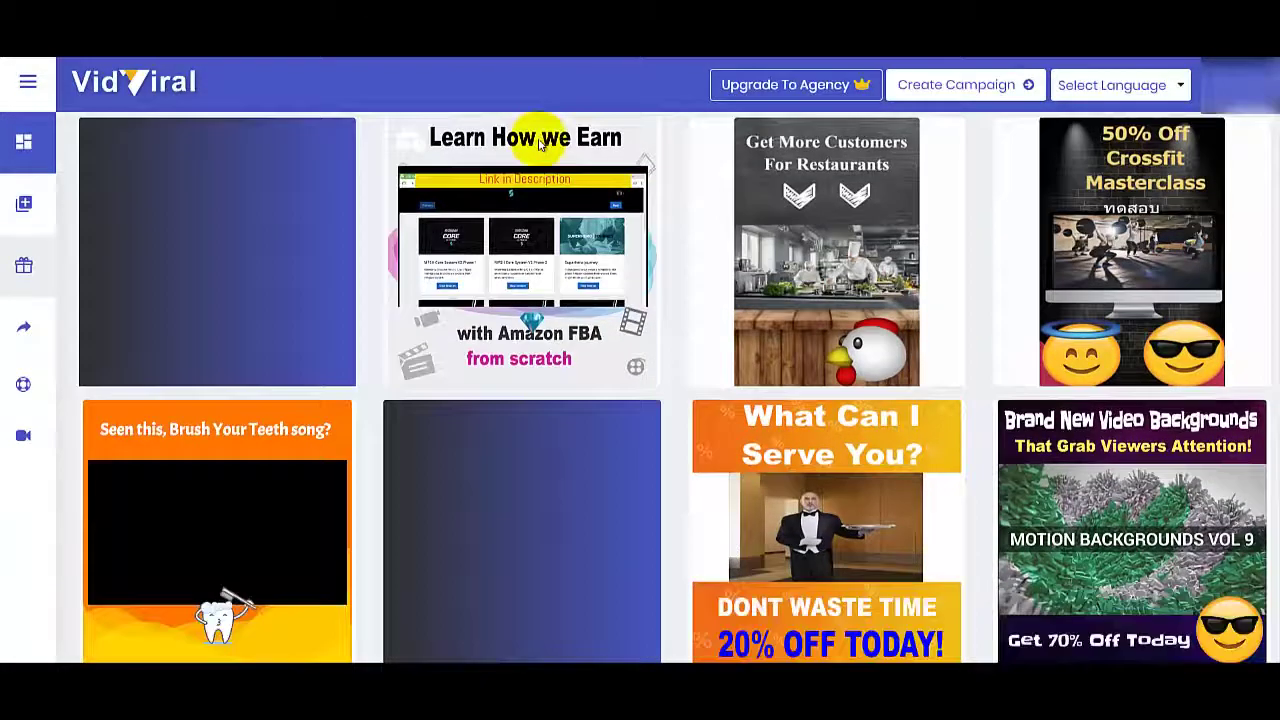
pyautogui.scroll(1, 540, 145)
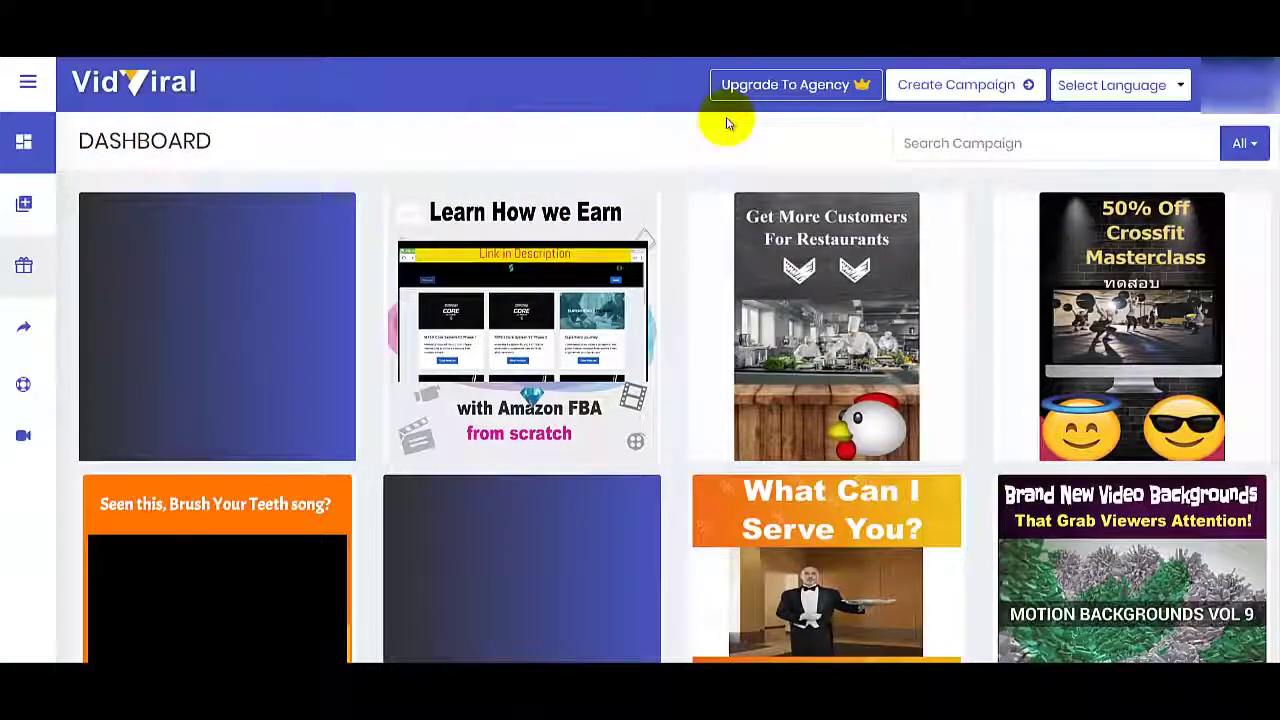
pyautogui.moveTo(715, 206)
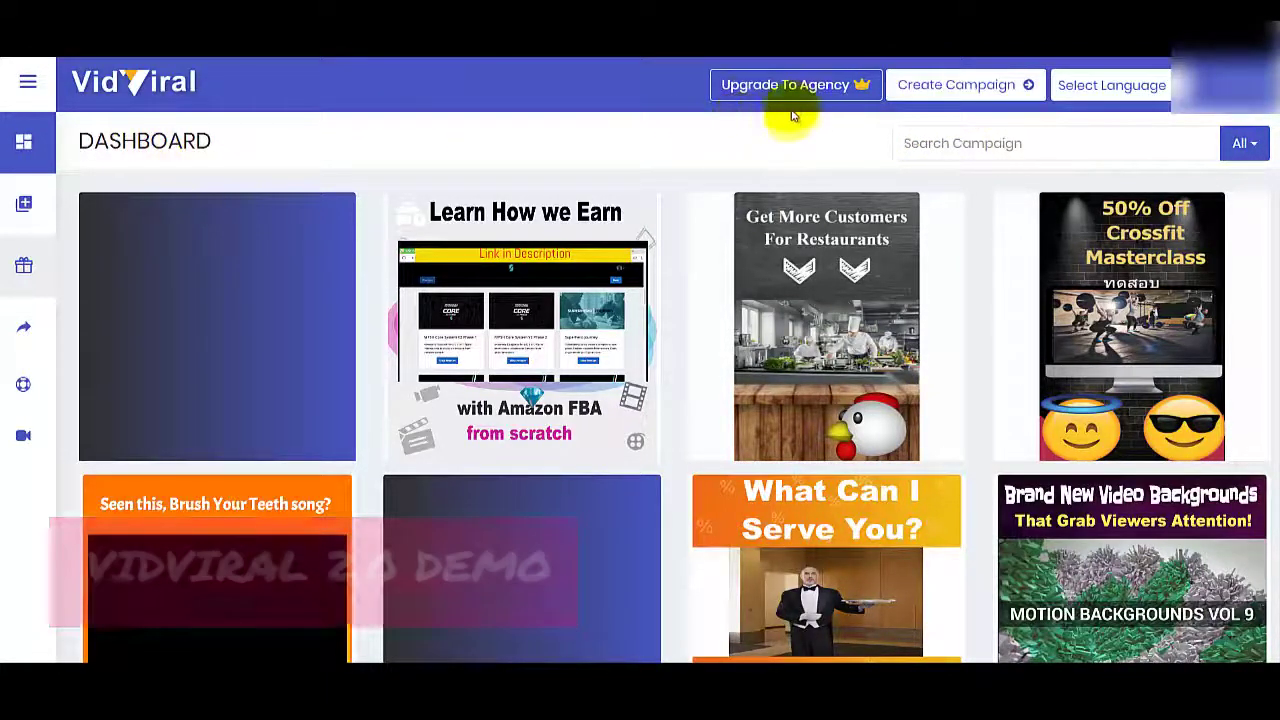
pyautogui.click(951, 92)
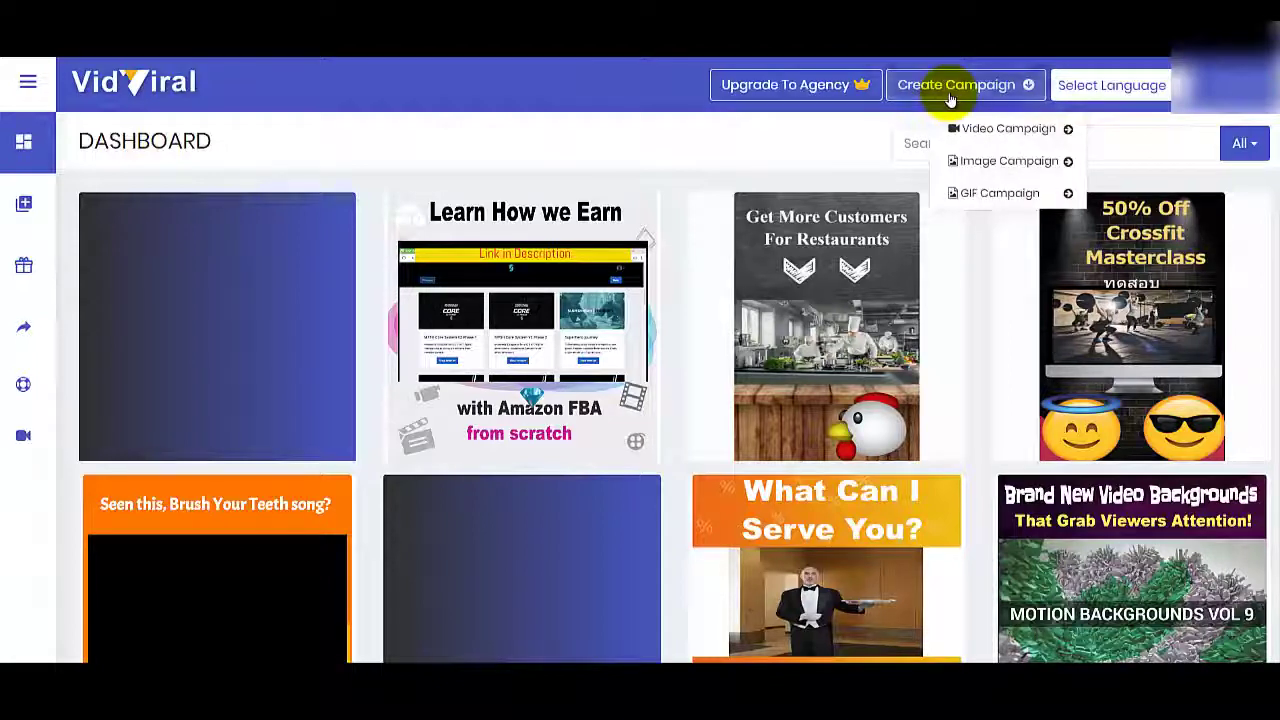
# Start a Video Campaign with Youtube chosen as the video source
pyautogui.click(988, 144)
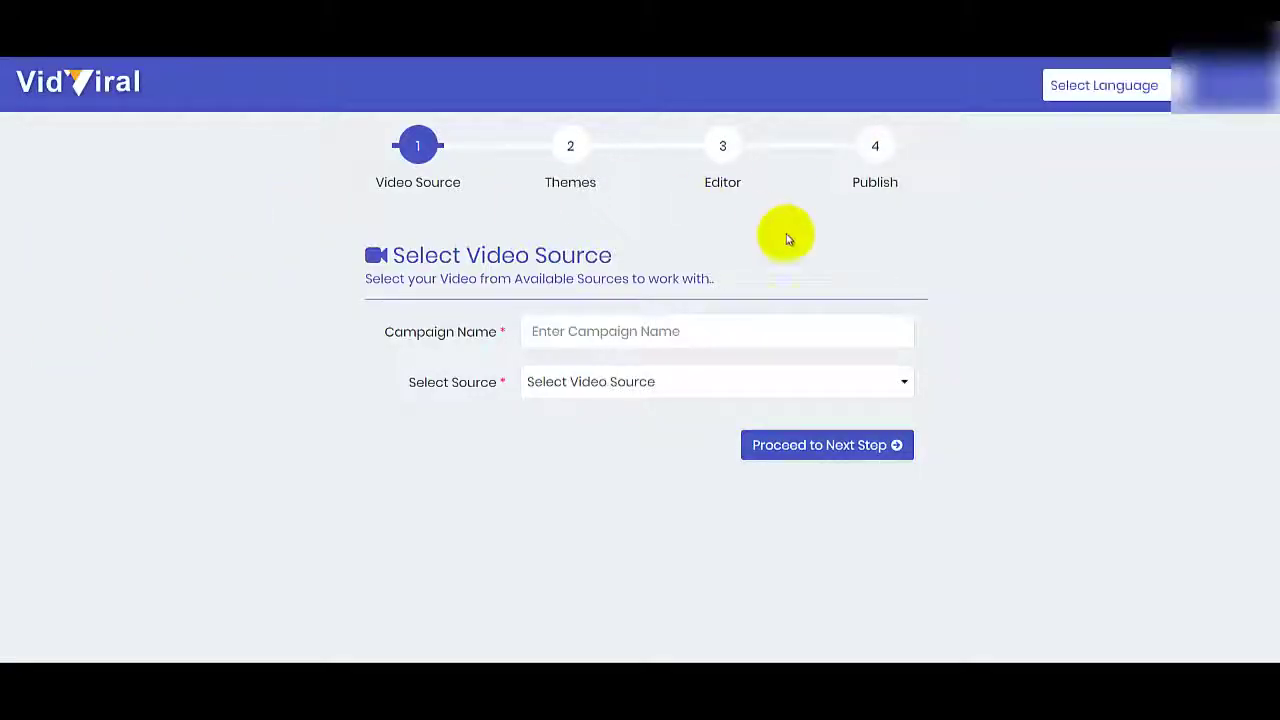
pyautogui.click(679, 390)
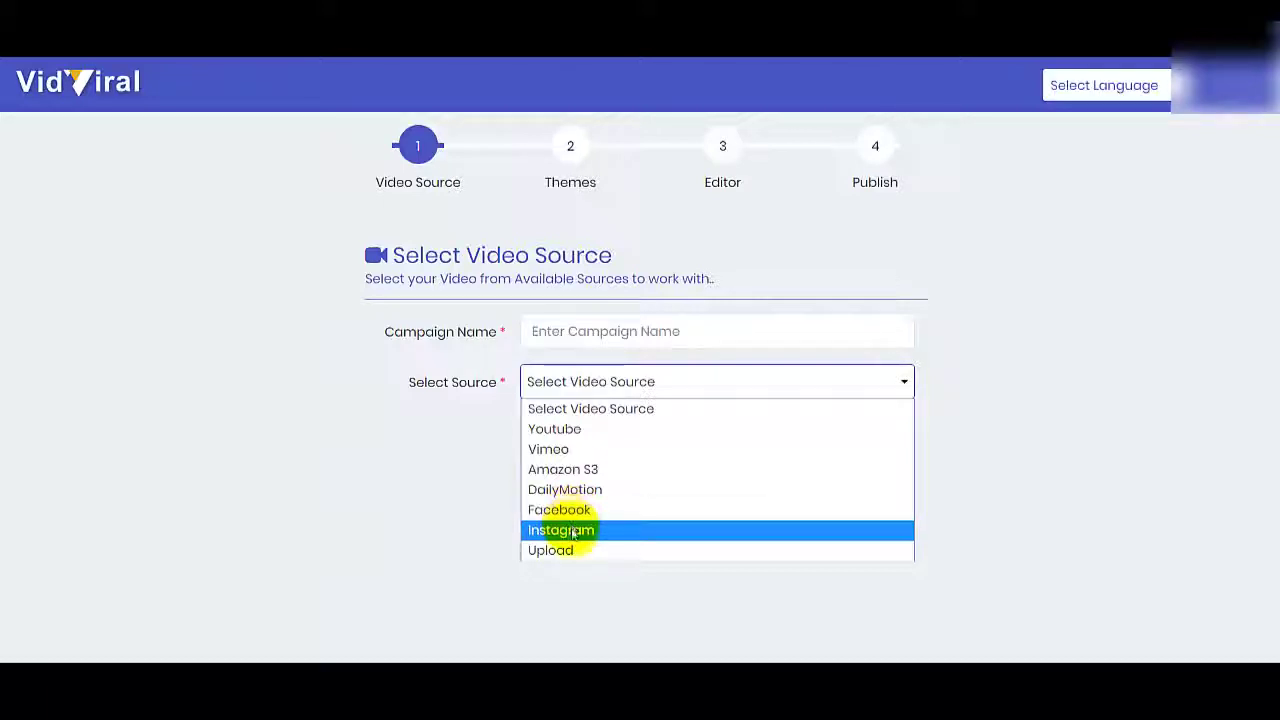
pyautogui.click(548, 432)
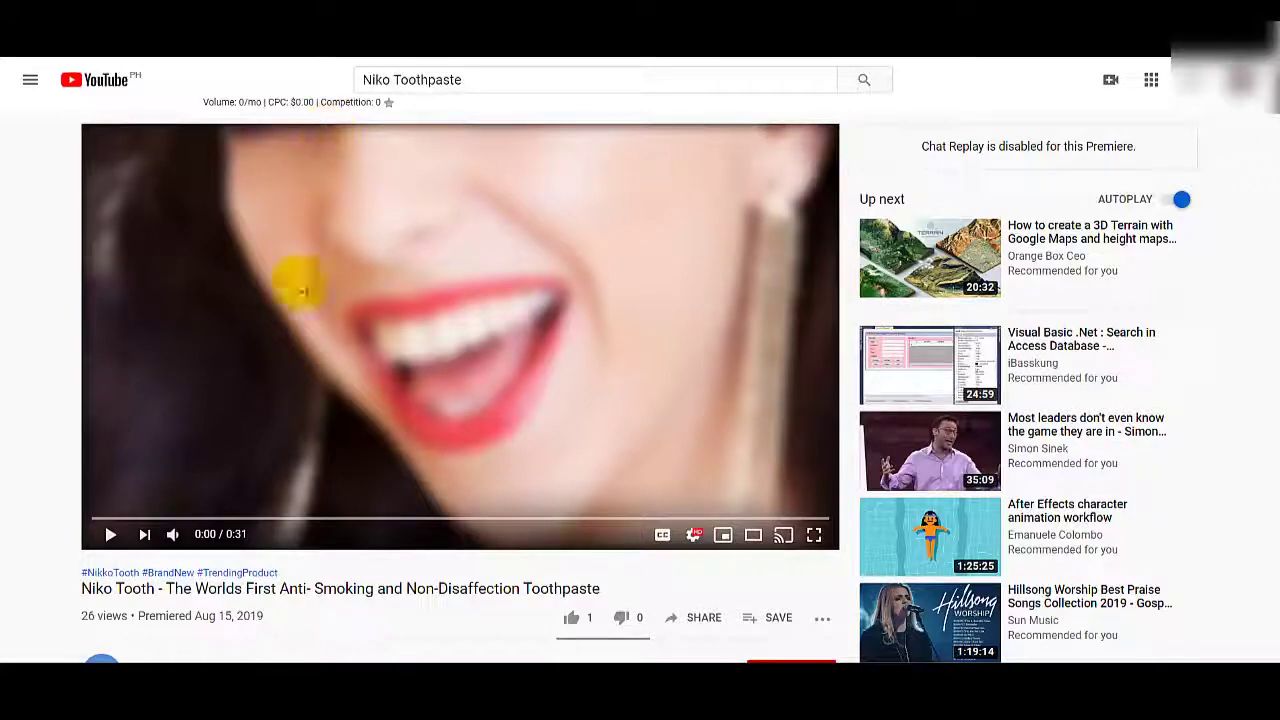
# Play the Niko Tooth toothpaste video briefly, then pause it
pyautogui.click(110, 535)
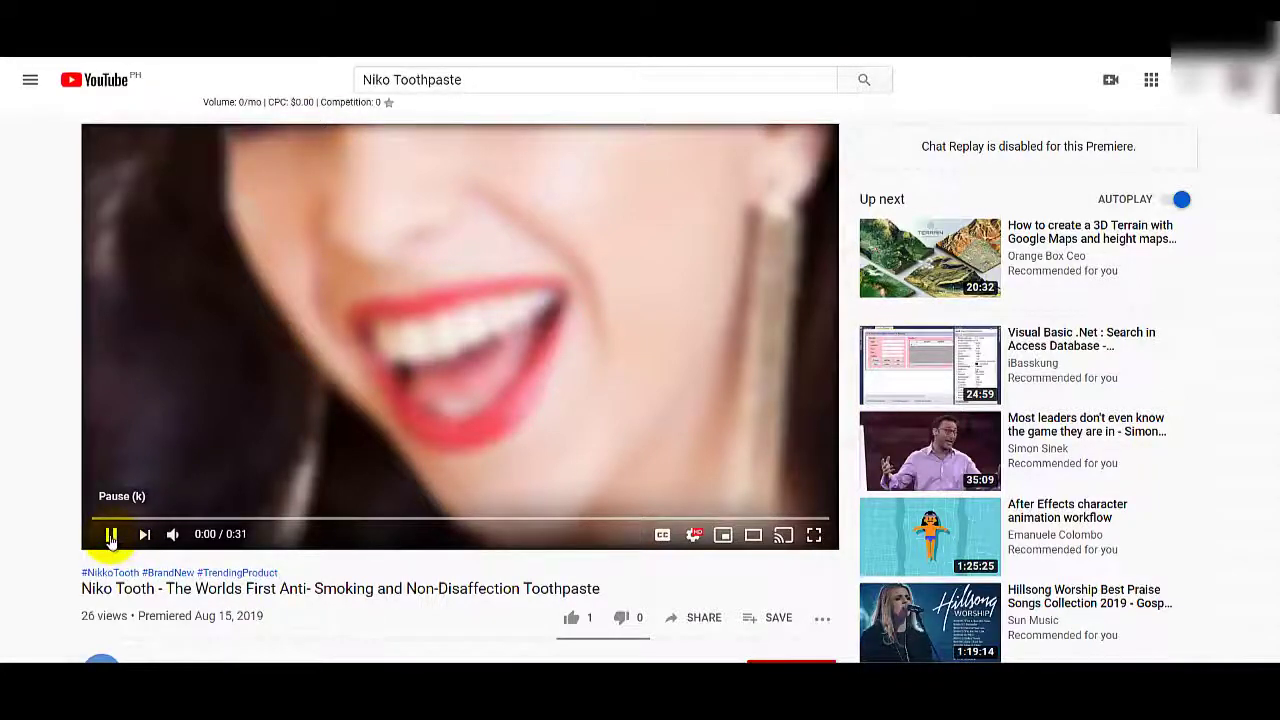
pyautogui.click(110, 535)
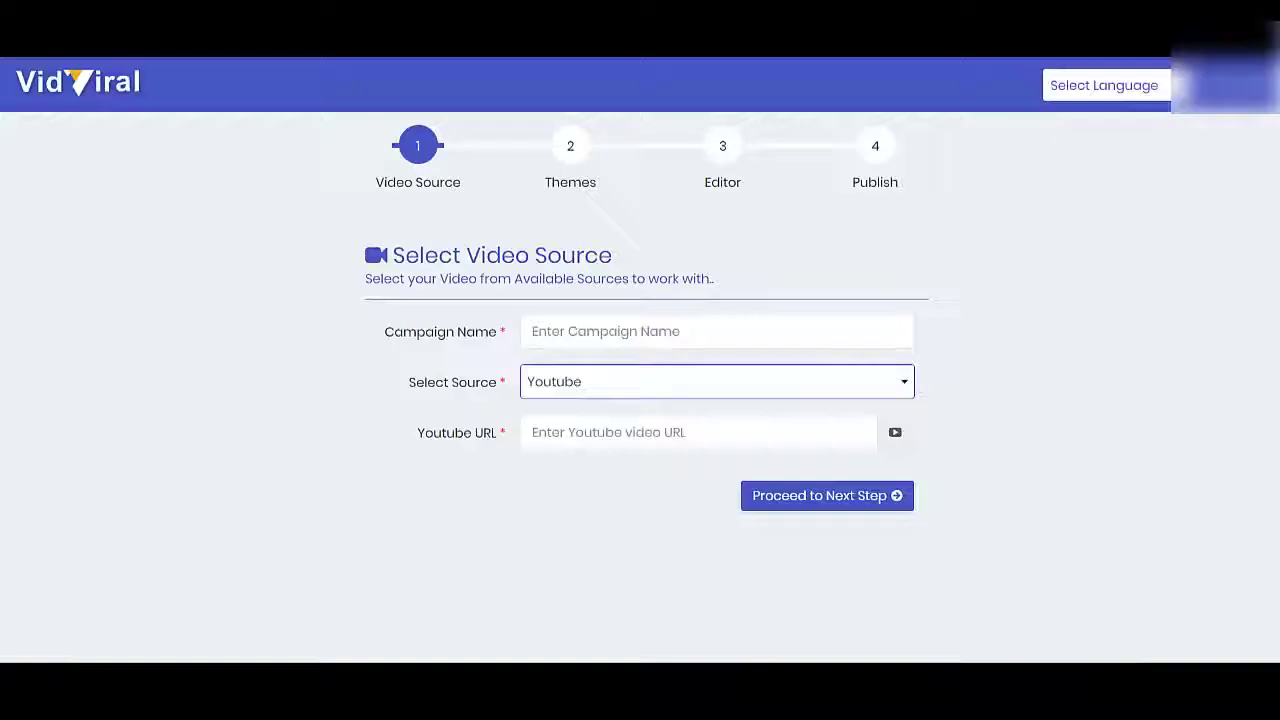
# Paste the product video's YouTube URL as the campaign source and continue
pyautogui.click(575, 435)
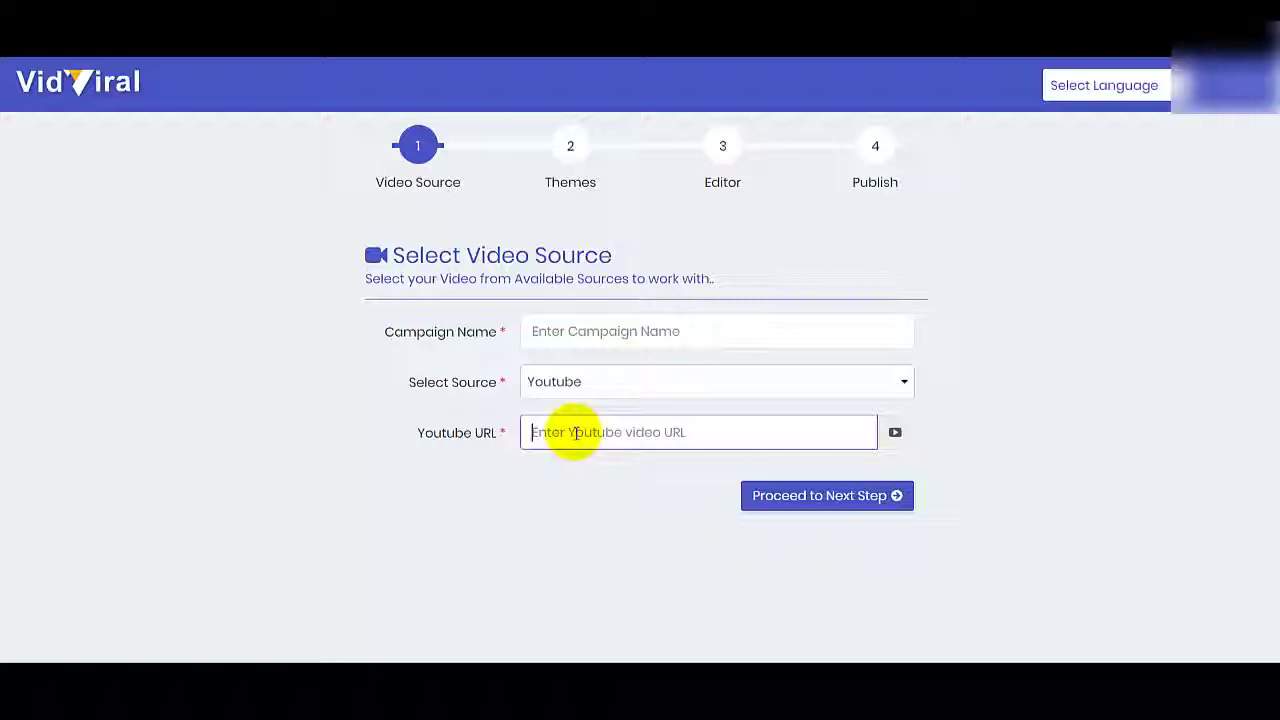
pyautogui.write('https://www.youtube.com/watch?v=GIKDOXhYESM')
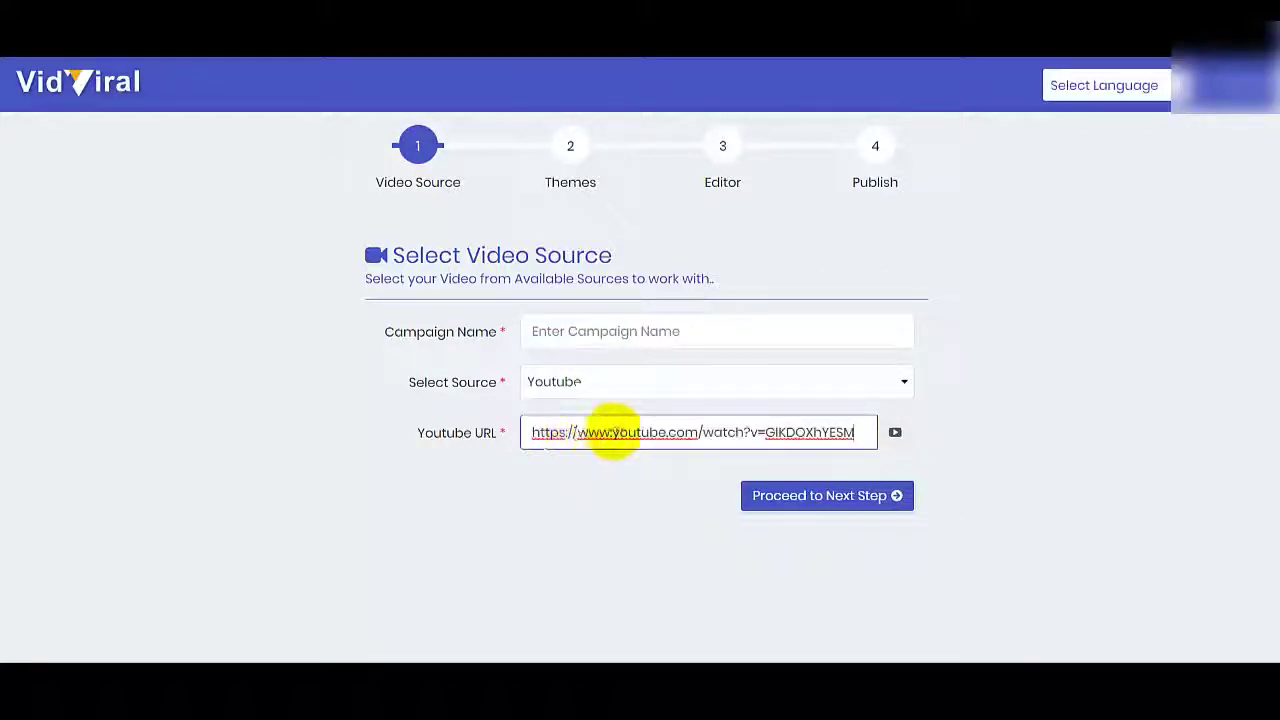
pyautogui.click(826, 505)
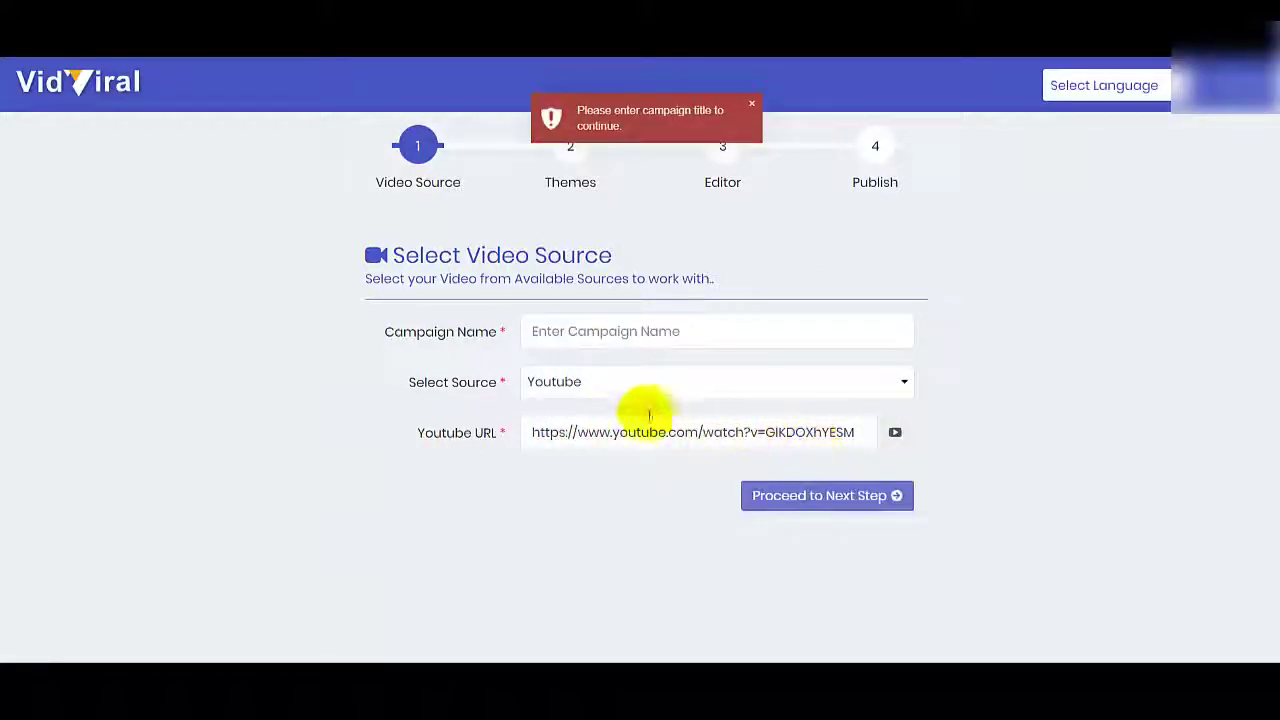
# Name the campaign 'Niko Tooth', advance to Themes and filter to Square templates
pyautogui.click(592, 330)
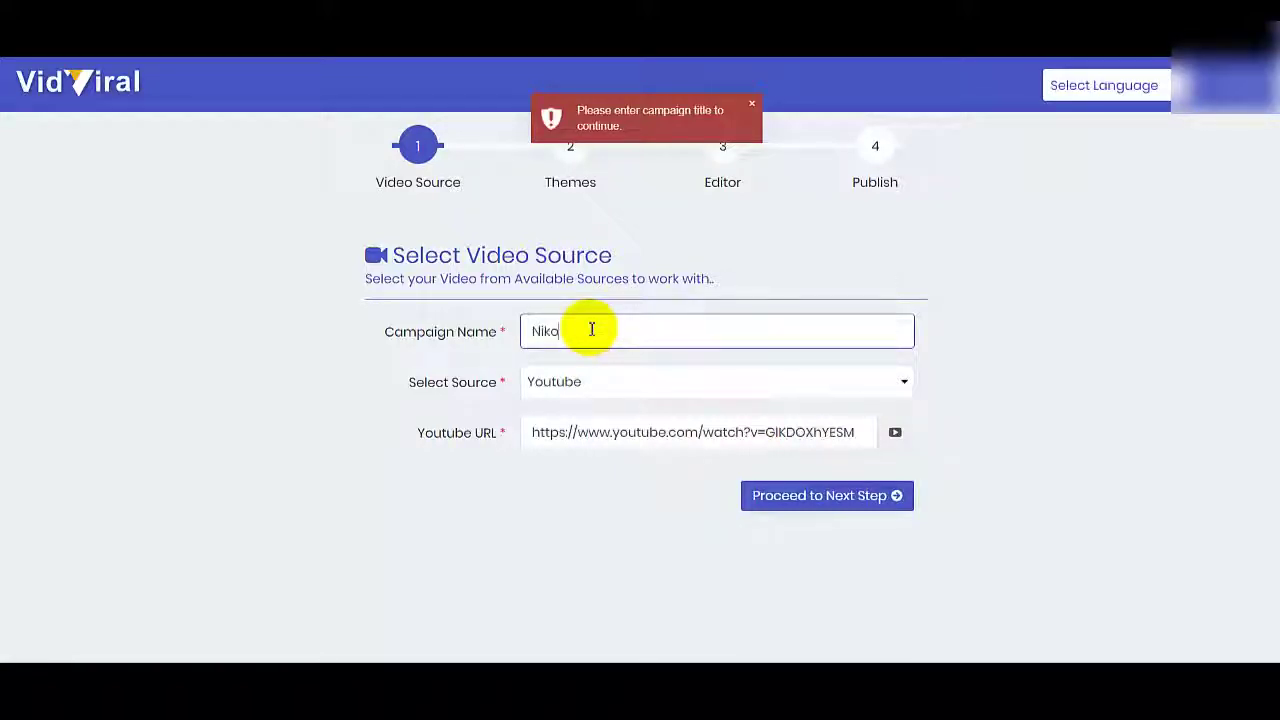
pyautogui.write('Niko Tooth')
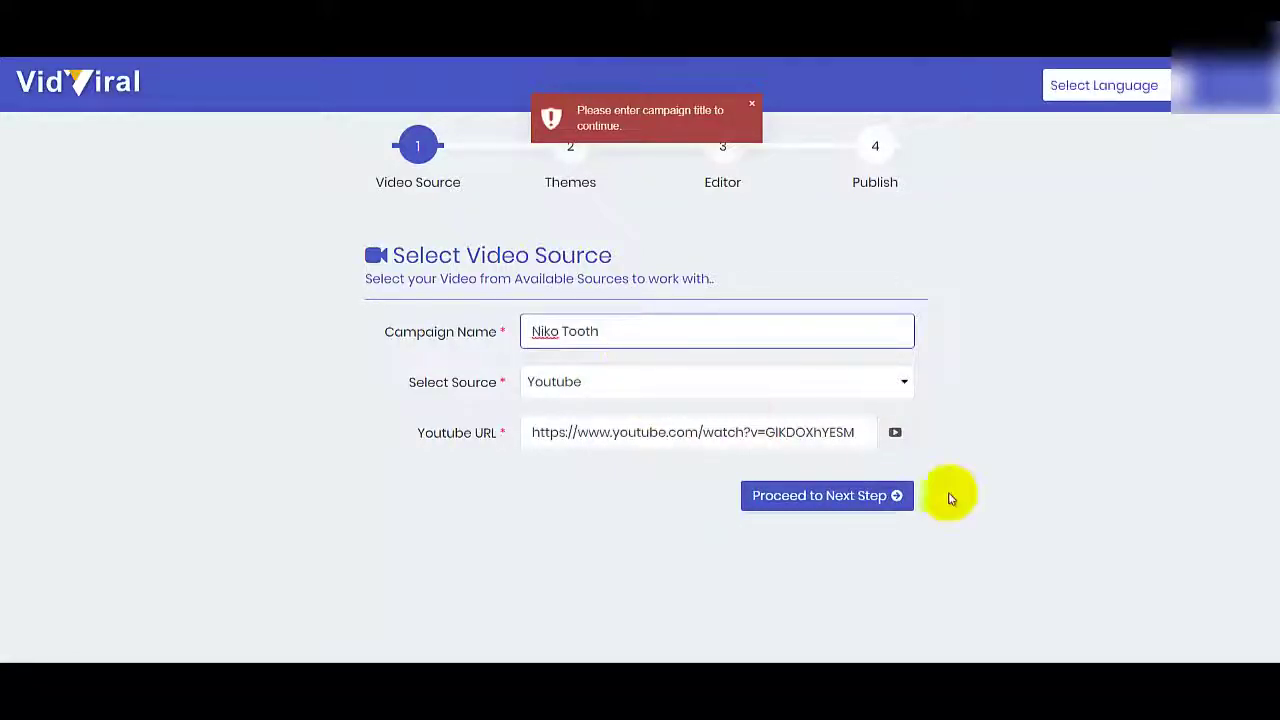
pyautogui.click(840, 500)
pyautogui.click(840, 497)
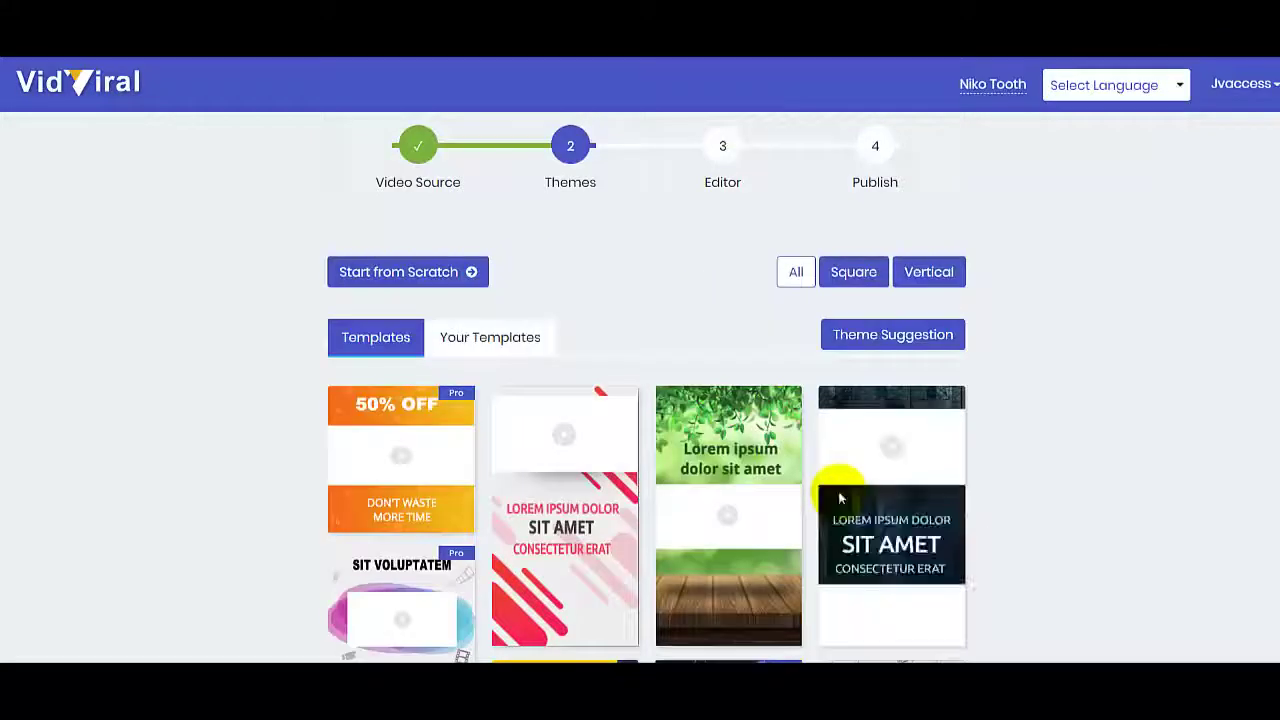
pyautogui.click(882, 288)
# Filter themes to square format and open the yellow 'LOREM IPSUM' square template
pyautogui.click(918, 285)
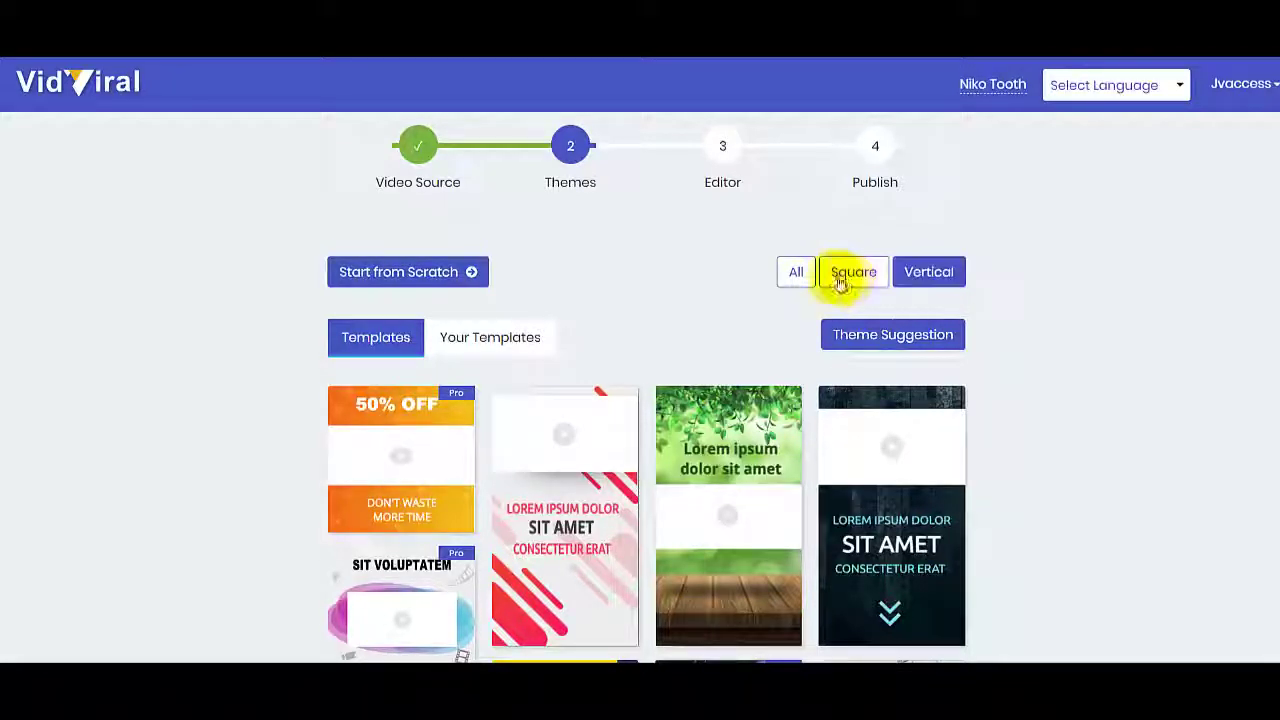
pyautogui.click(836, 282)
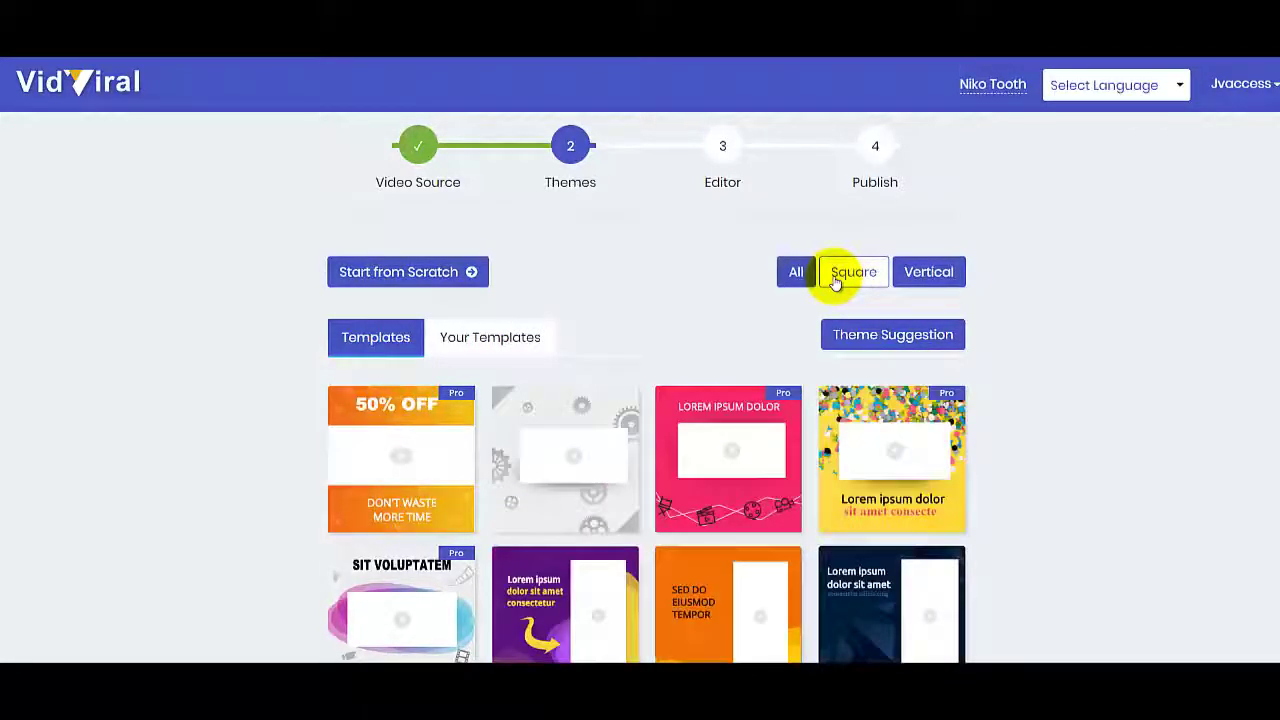
pyautogui.scroll(-3, 629, 494)
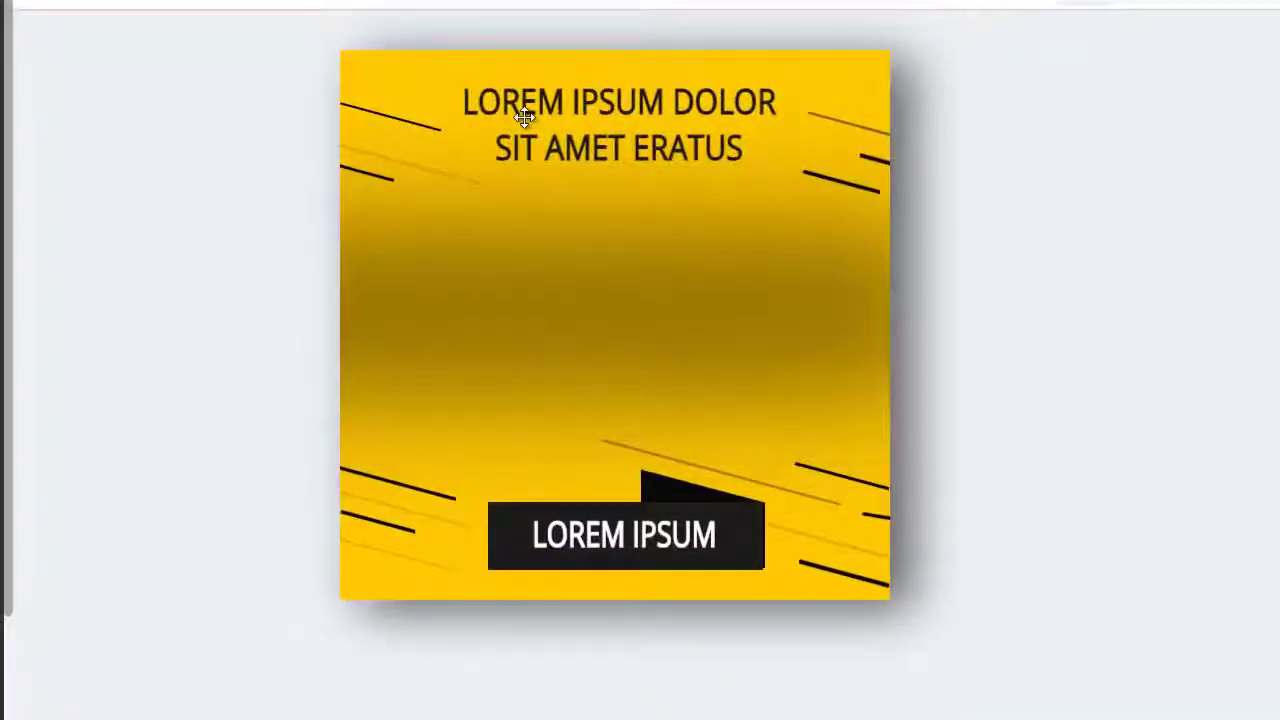
pyautogui.click(522, 130)
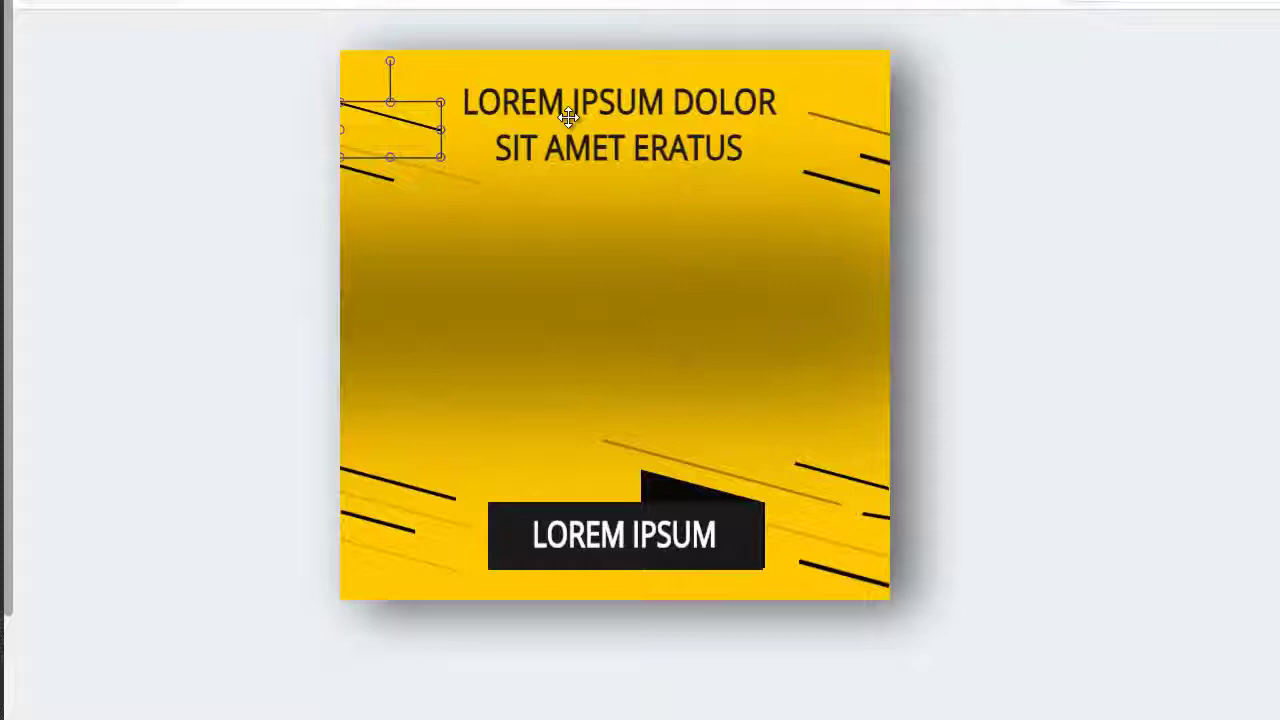
# Centre the product clip and enlarge it to nearly full canvas width, nudged up slightly
pyautogui.moveTo(571, 114)
pyautogui.mouseDown()
pyautogui.moveTo(568, 190)
pyautogui.moveTo(557, 165)
pyautogui.moveTo(669, 249)
pyautogui.moveTo(457, 46)
pyautogui.moveTo(629, 141)
pyautogui.moveTo(587, 151)
pyautogui.moveTo(530, 131)
pyautogui.moveTo(583, 112)
pyautogui.mouseUp()
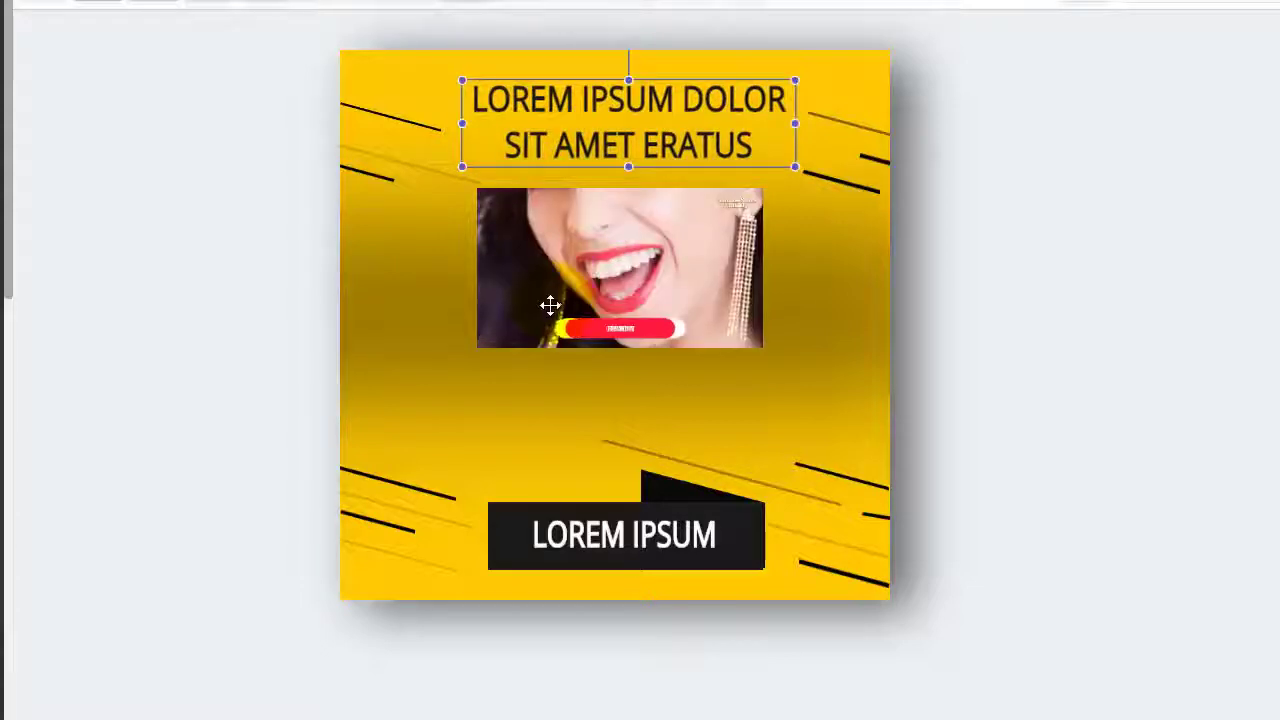
pyautogui.click(551, 300)
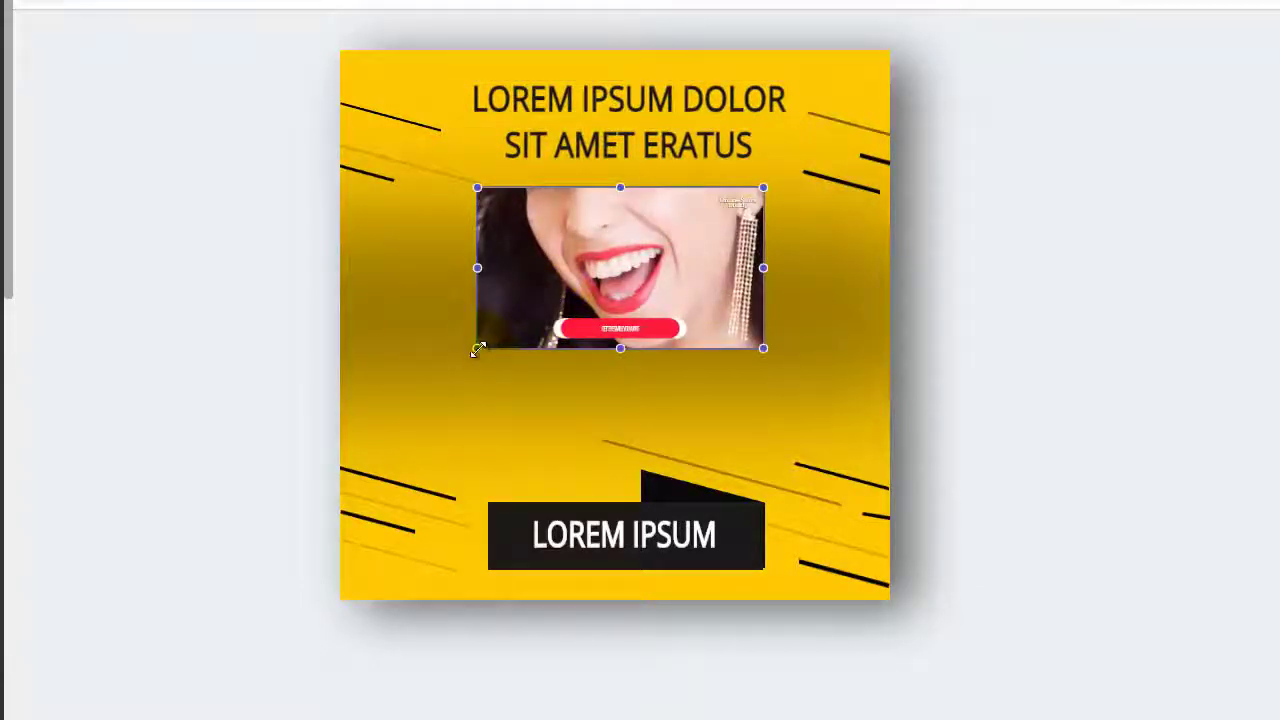
pyautogui.moveTo(763, 348); pyautogui.dragTo(910, 481)
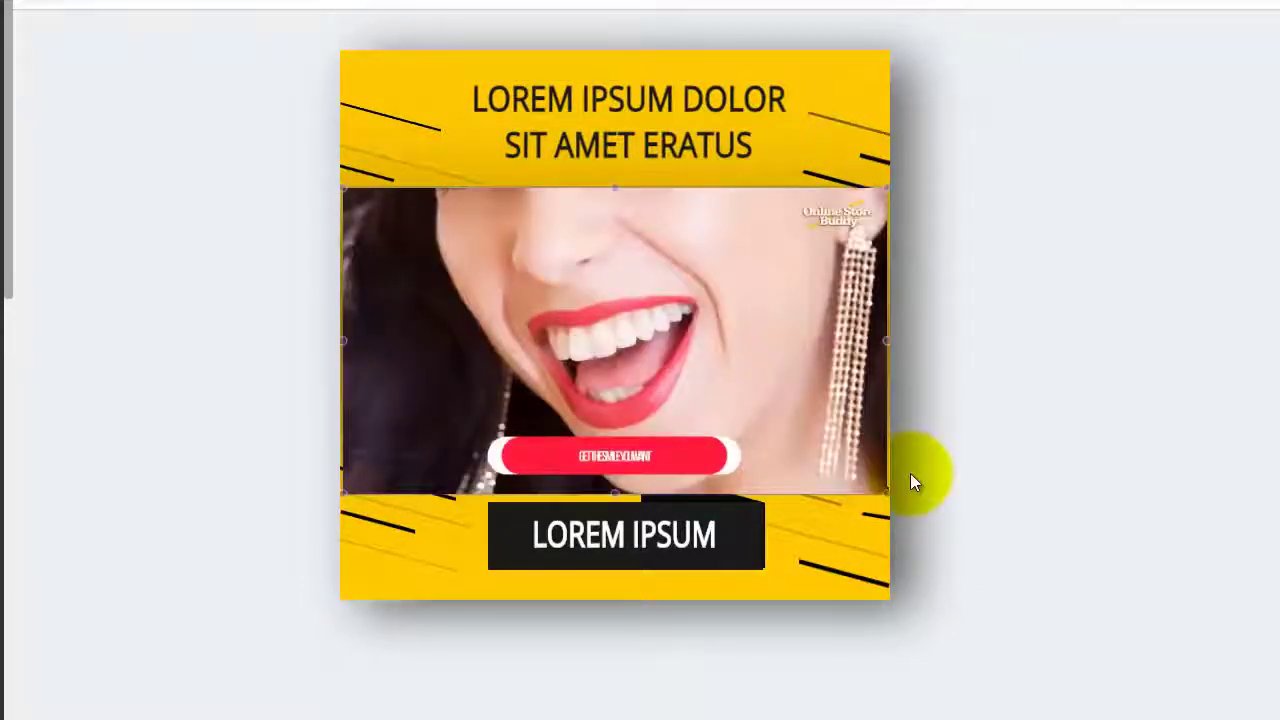
pyautogui.moveTo(634, 389); pyautogui.dragTo(575, 426)
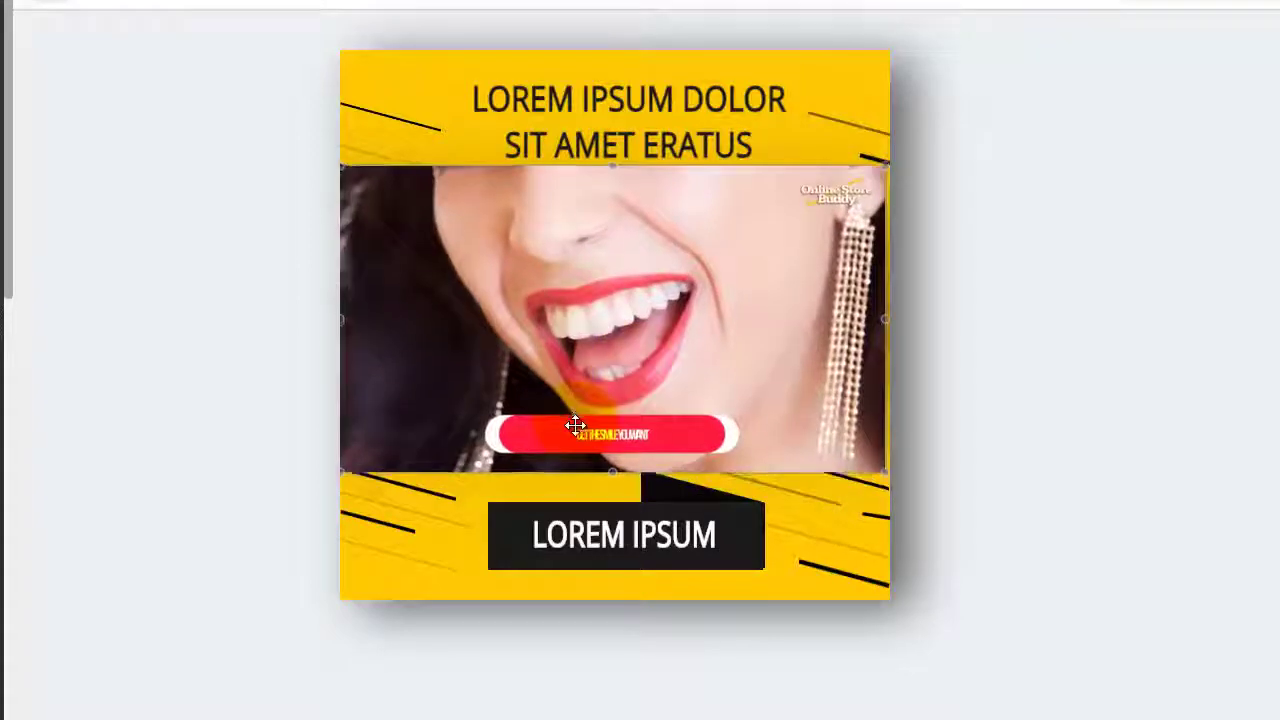
pyautogui.click(532, 115)
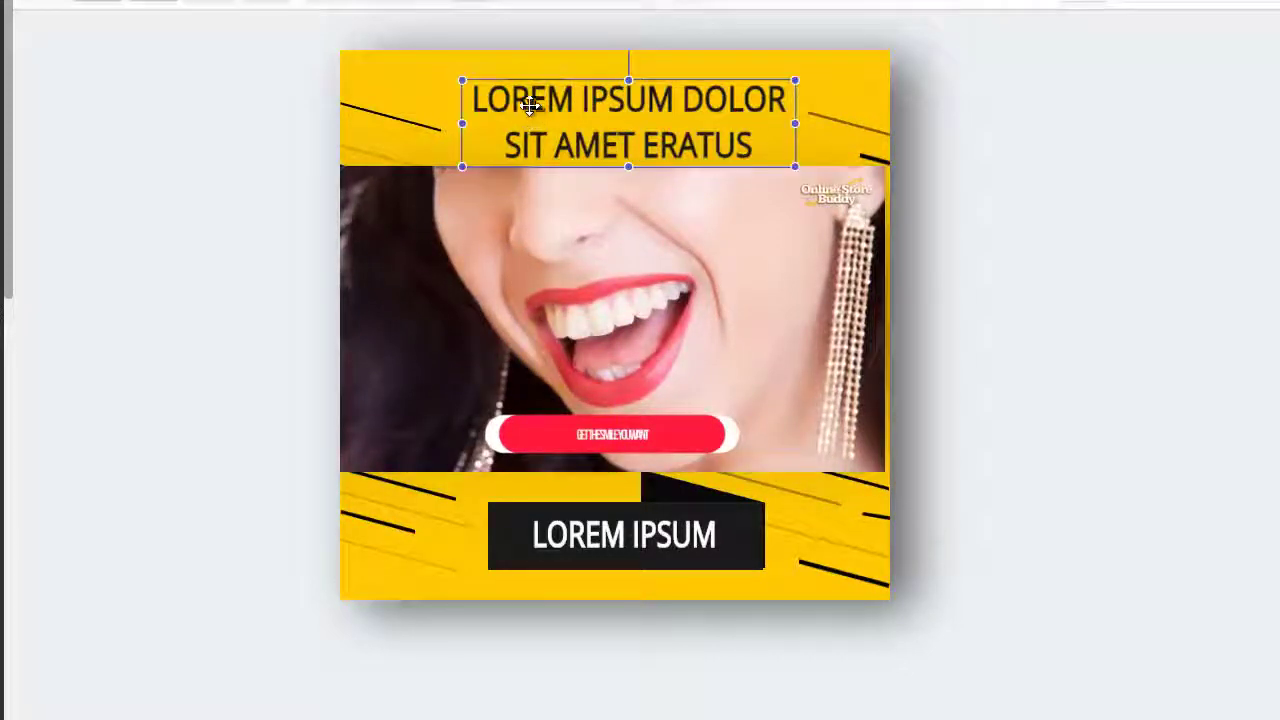
# Replace the headline text with 'YOU NEED TO SEE THIS!!!'
pyautogui.click(530, 102)
pyautogui.doubleClick(532, 92)
pyautogui.click(527, 90)
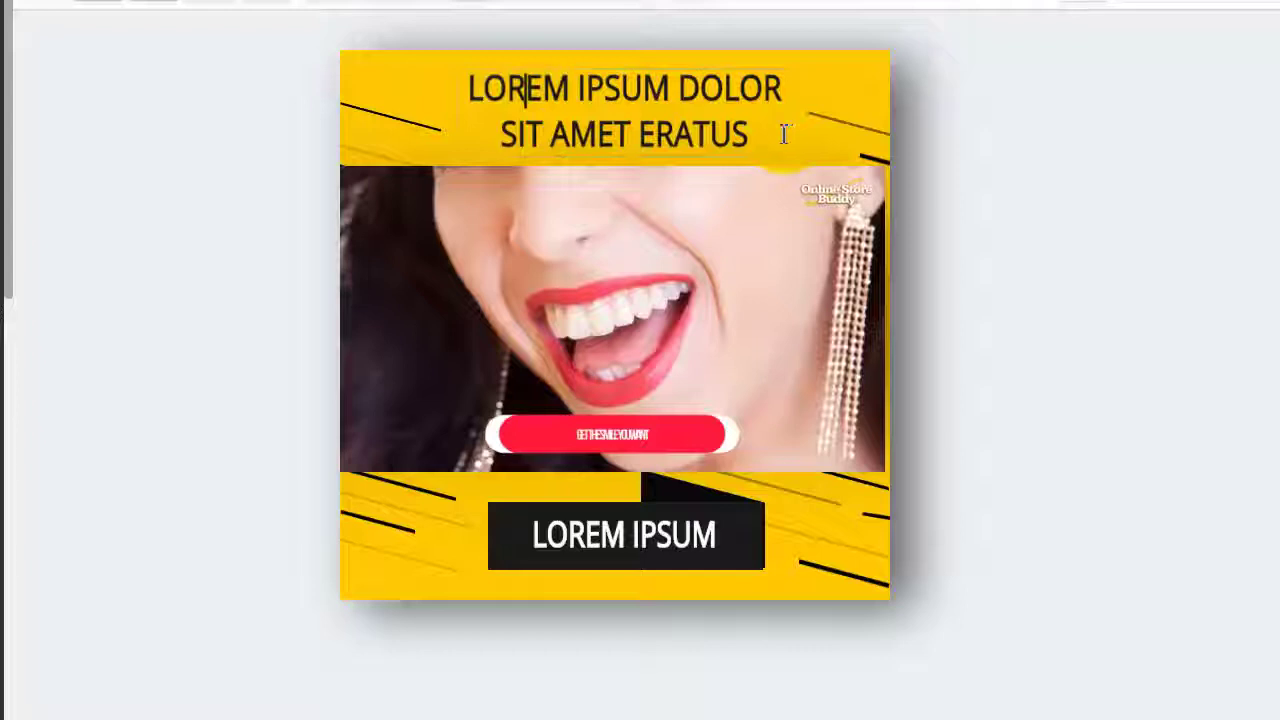
pyautogui.moveTo(763, 135); pyautogui.dragTo(468, 88)
pyautogui.write('YOU NEED TO SEE THIS!!!')
# Change the bottom LOREM IPSUM banner text to 'MESSAGE US TO ORDER'
pyautogui.moveTo(718, 535); pyautogui.dragTo(446, 561)
pyautogui.write('MESSAGE US TO ORDER')
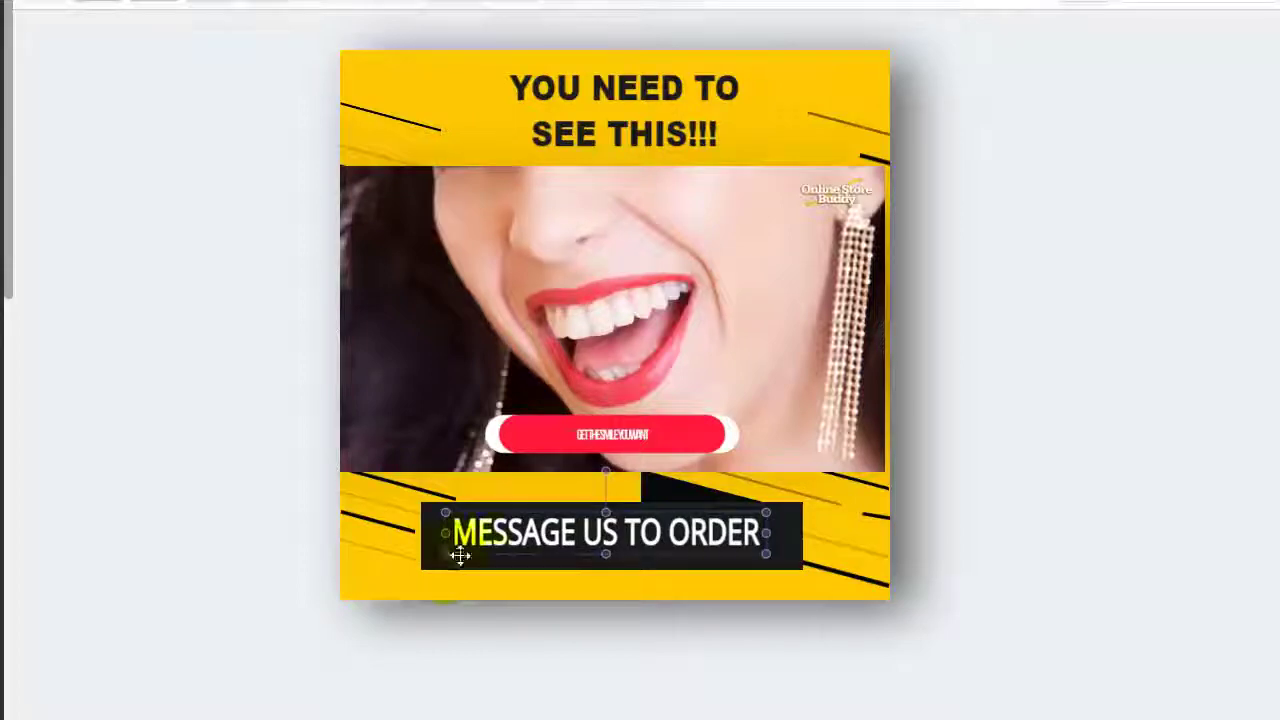
pyautogui.click(551, 127)
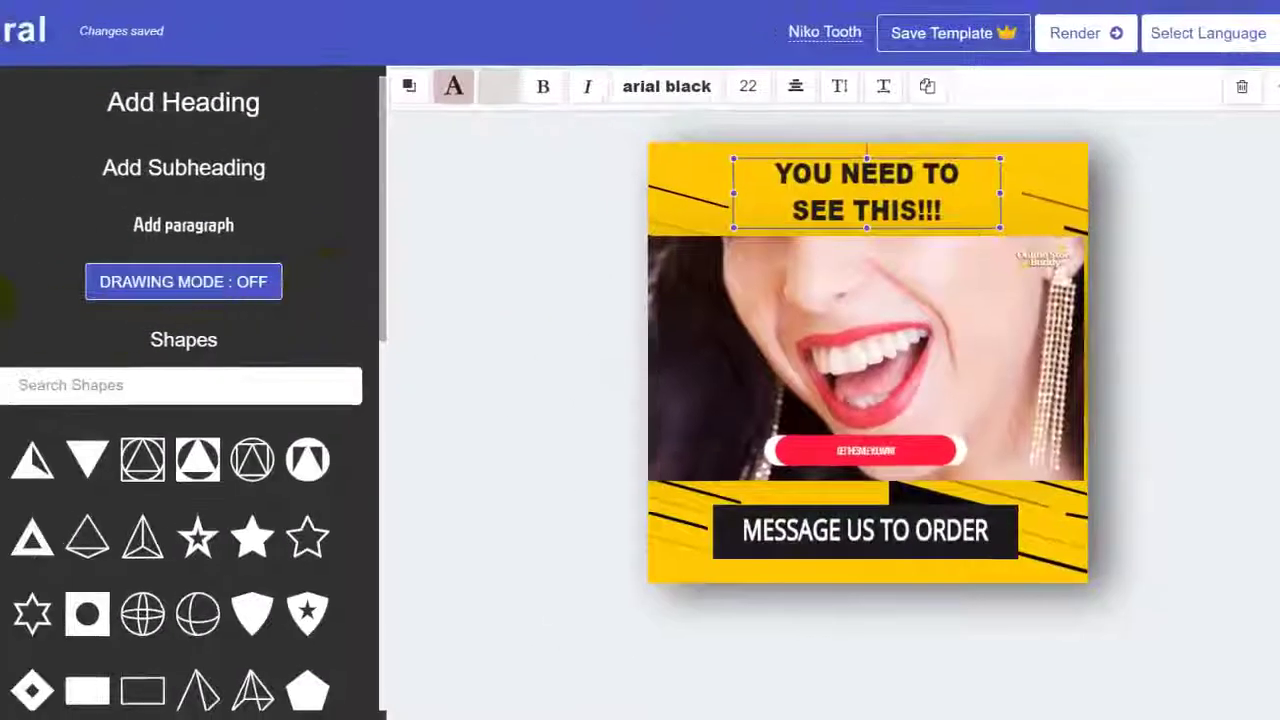
# Add a static bee emoji at the design's top-right beside the headline
pyautogui.click(2, 300)
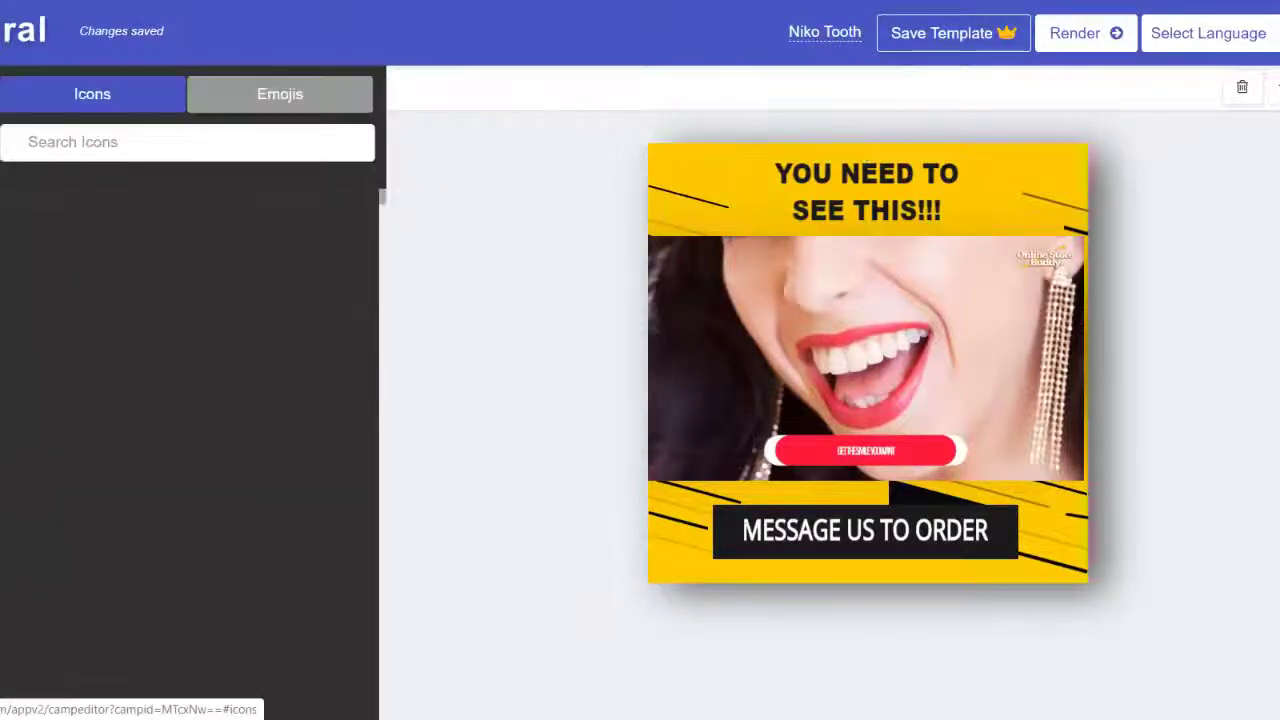
pyautogui.click(252, 100)
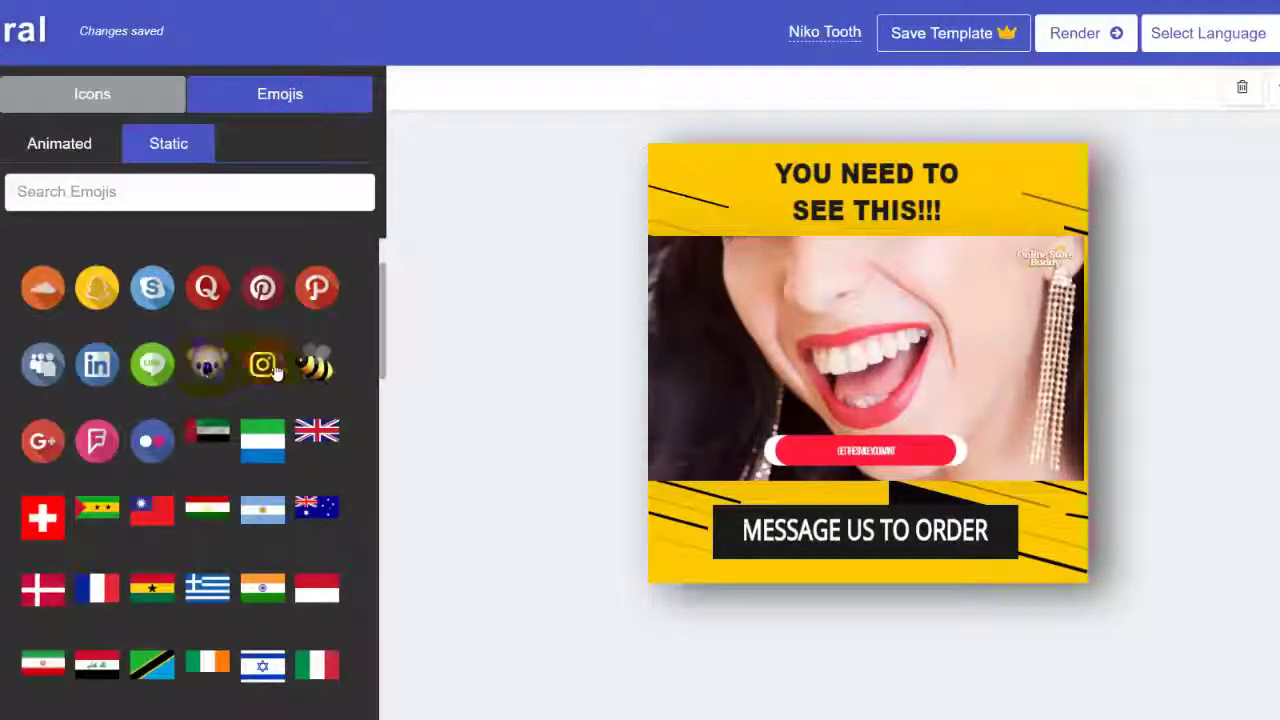
pyautogui.click(316, 372)
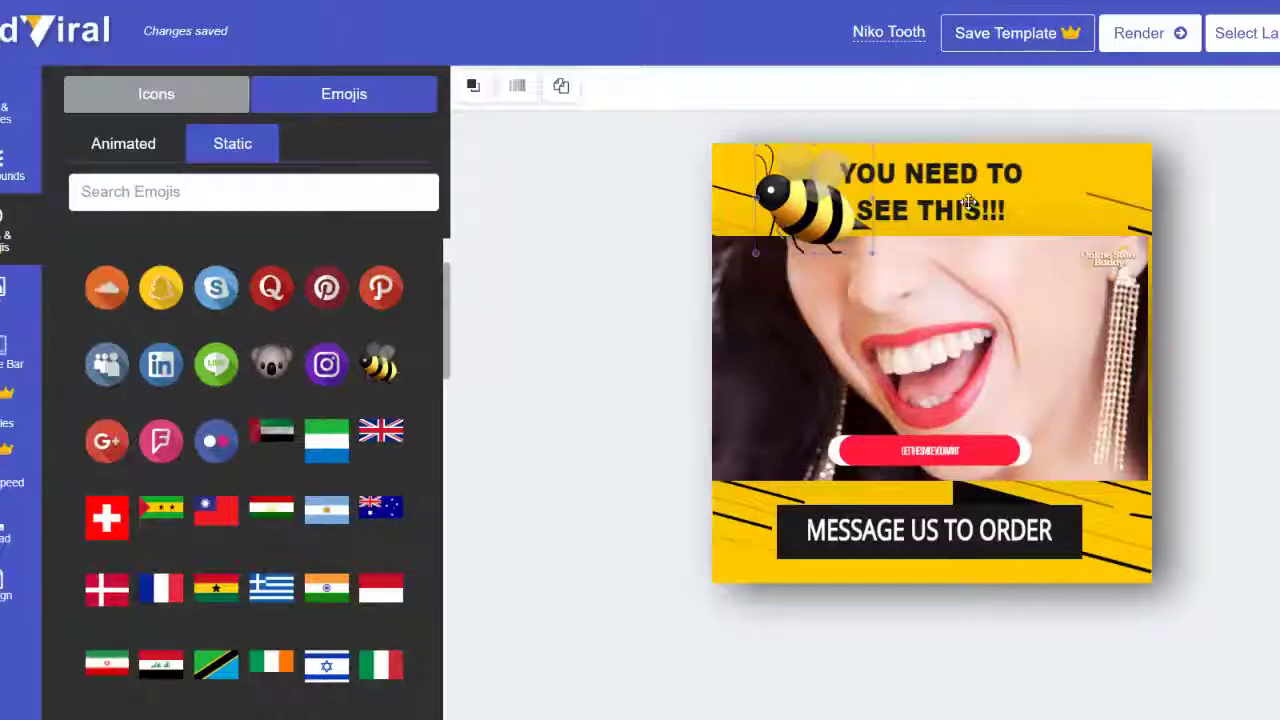
pyautogui.moveTo(705, 200); pyautogui.dragTo(1025, 247)
# Switch on the progress timeline bar
pyautogui.click(1245, 244)
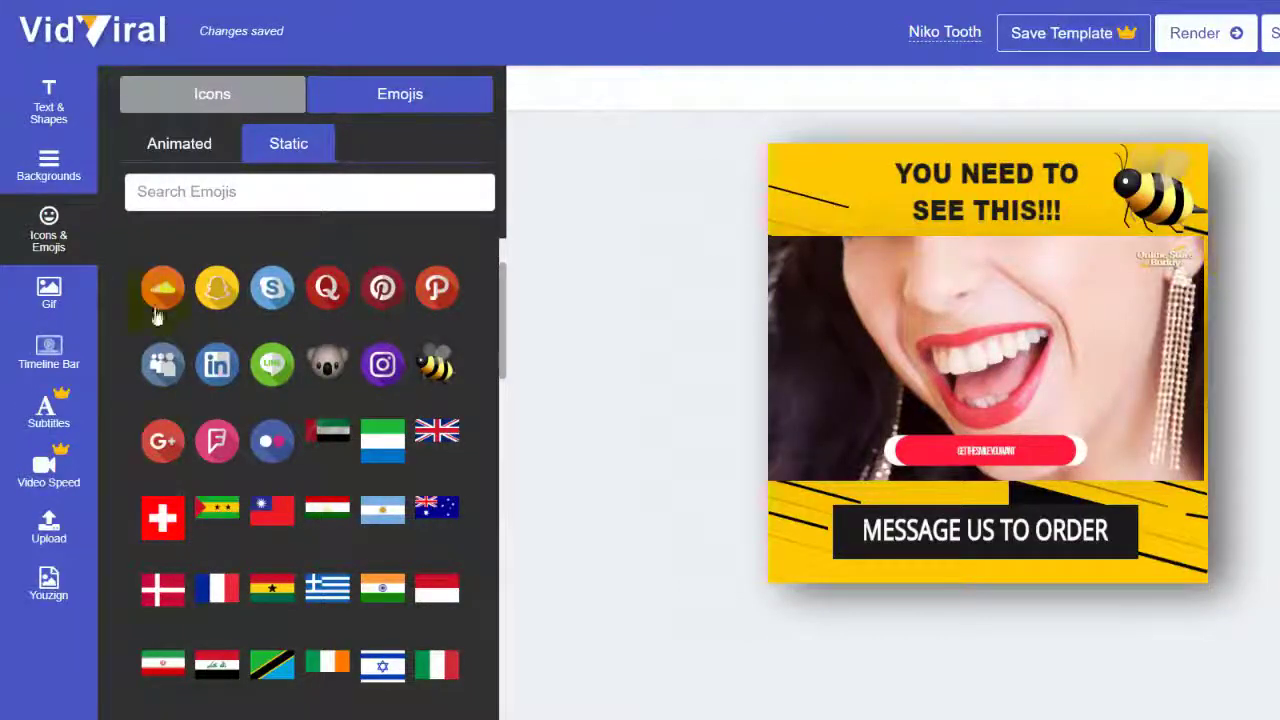
pyautogui.click(28, 355)
pyautogui.click(296, 148)
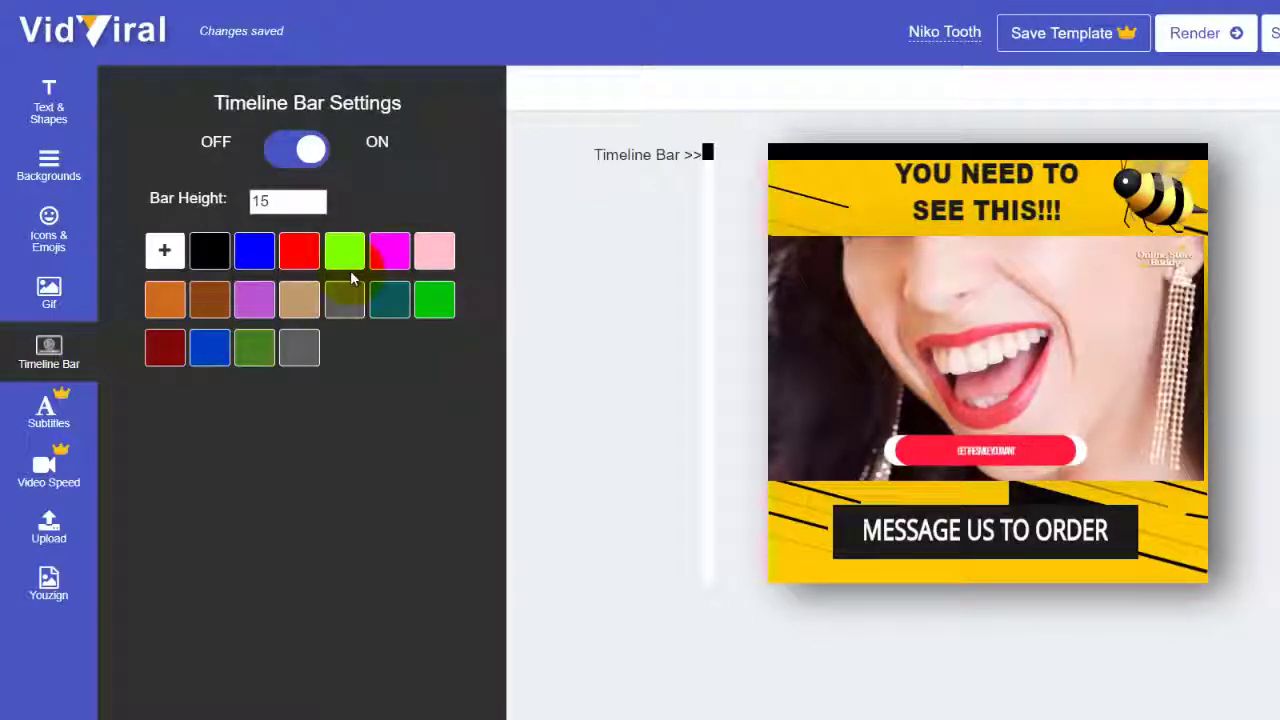
# Make the timeline bar red and move it down to the clip's bottom edge
pyautogui.click(309, 264)
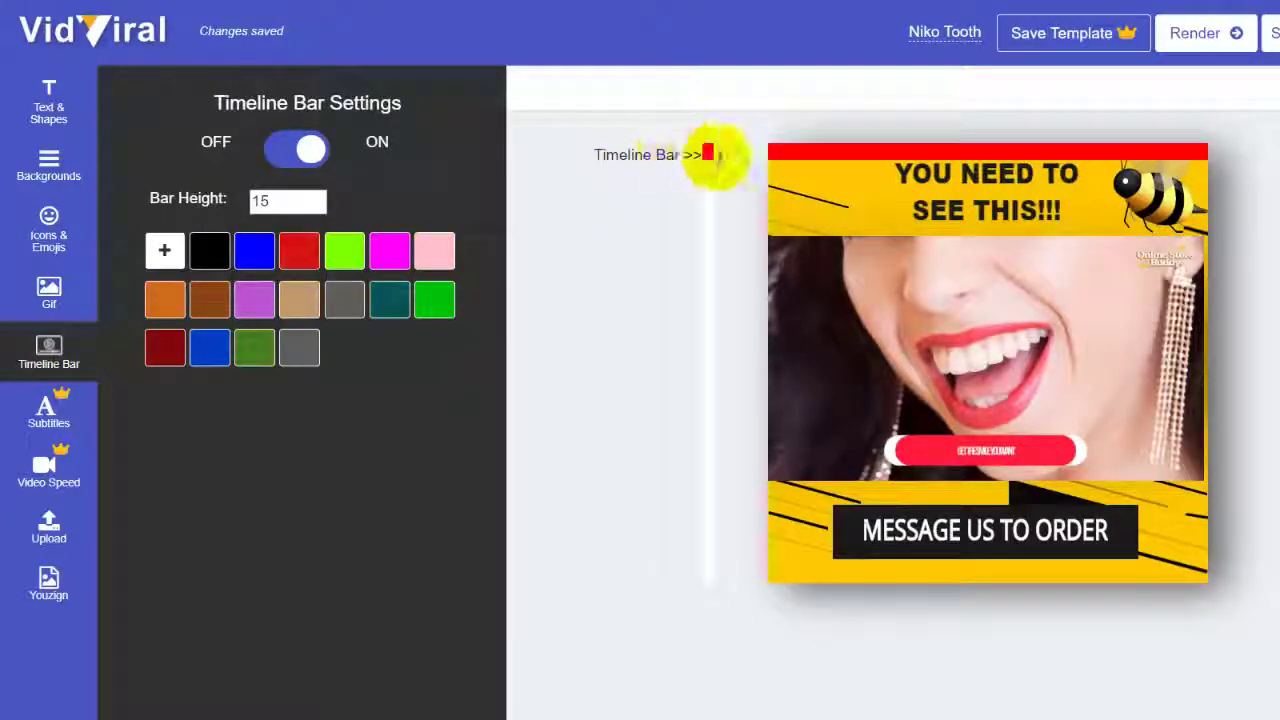
pyautogui.moveTo(708, 152); pyautogui.dragTo(709, 478)
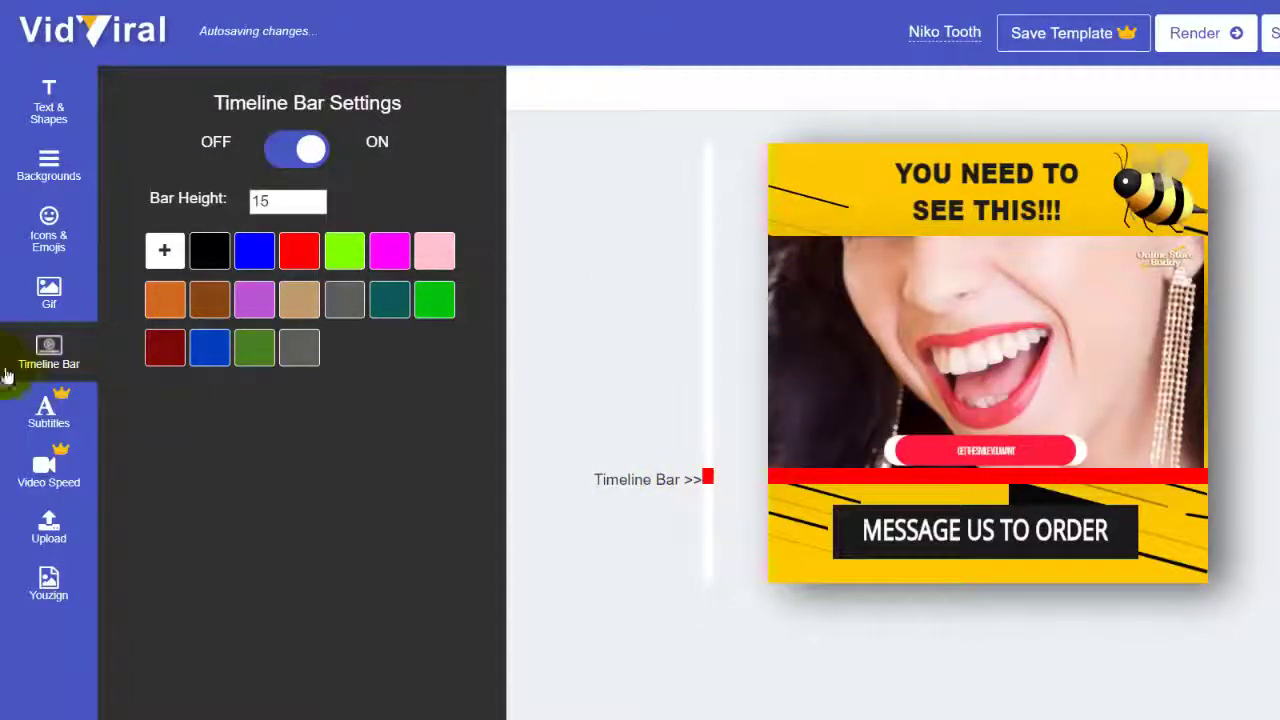
pyautogui.click(45, 410)
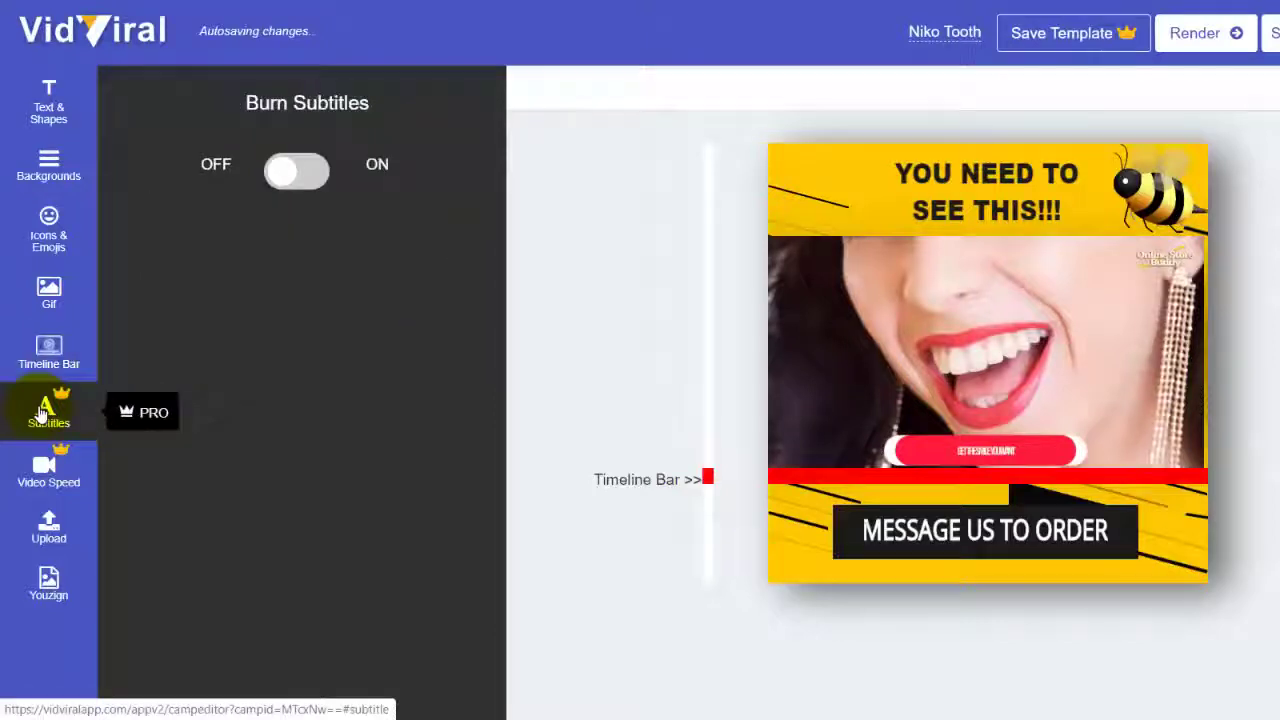
# Review the Subtitles, Video Speed and image upload panels without keeping any changes
pyautogui.click(311, 183)
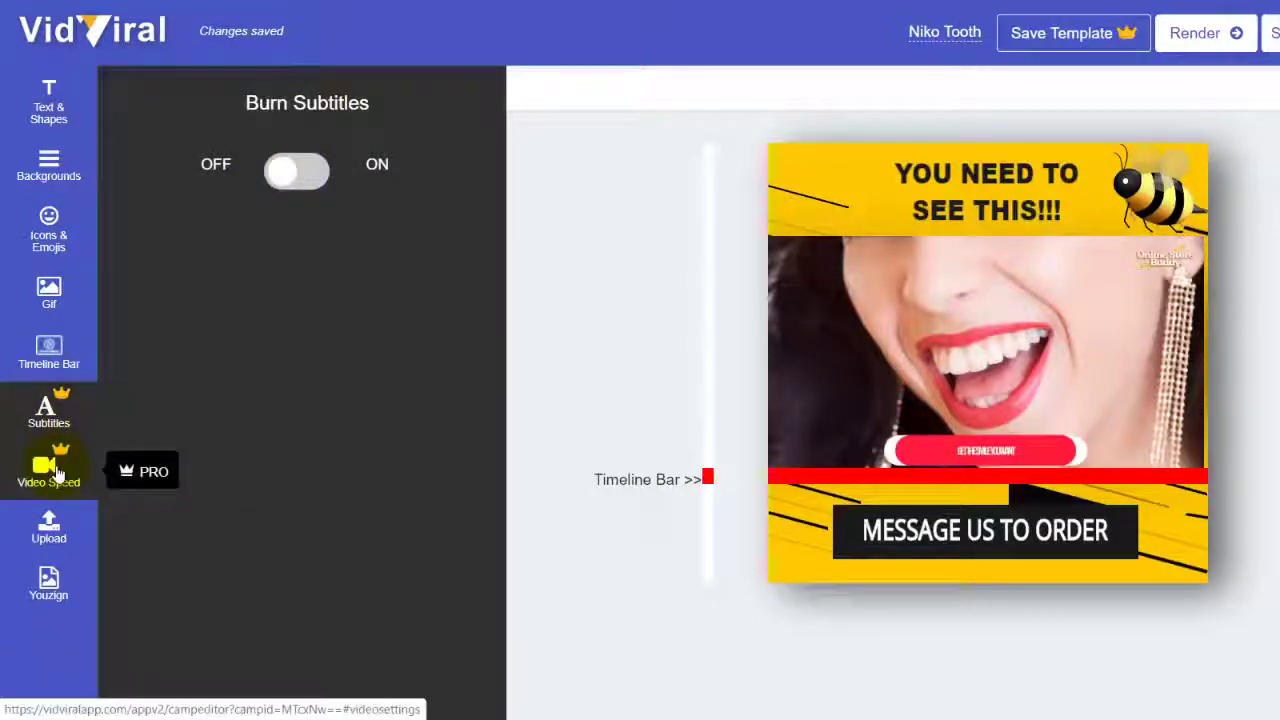
pyautogui.click(57, 470)
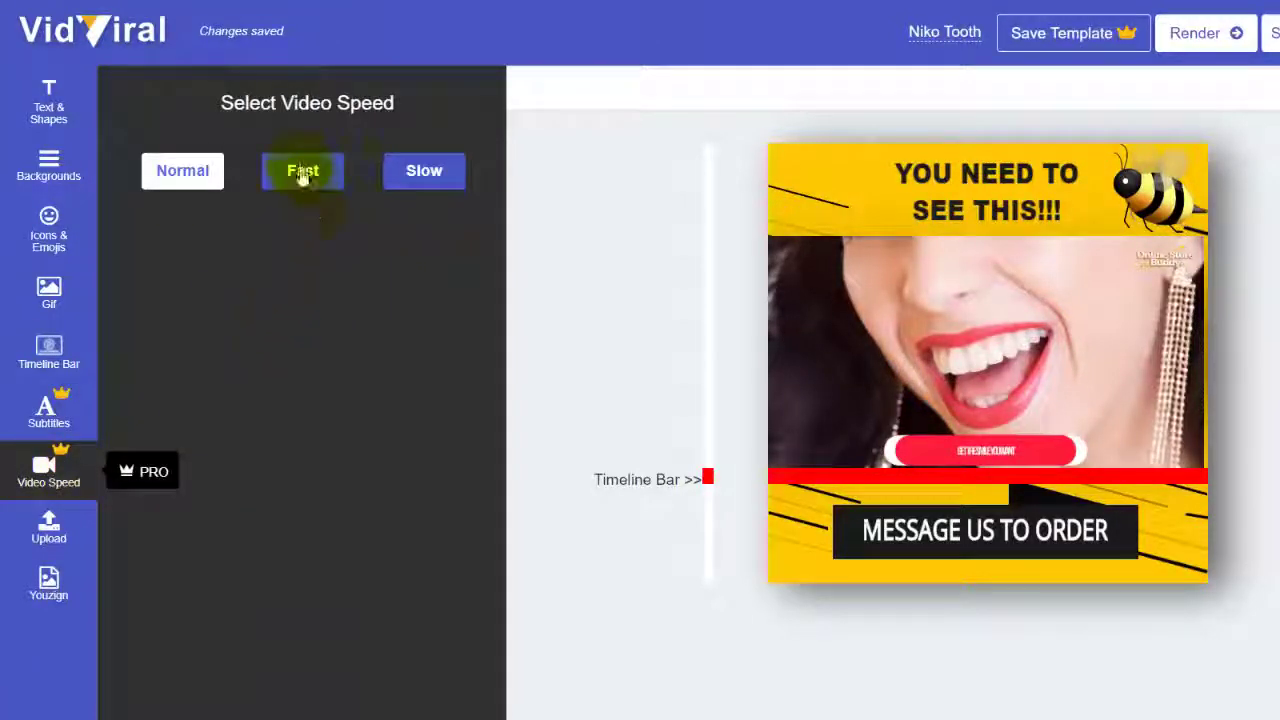
pyautogui.click(42, 527)
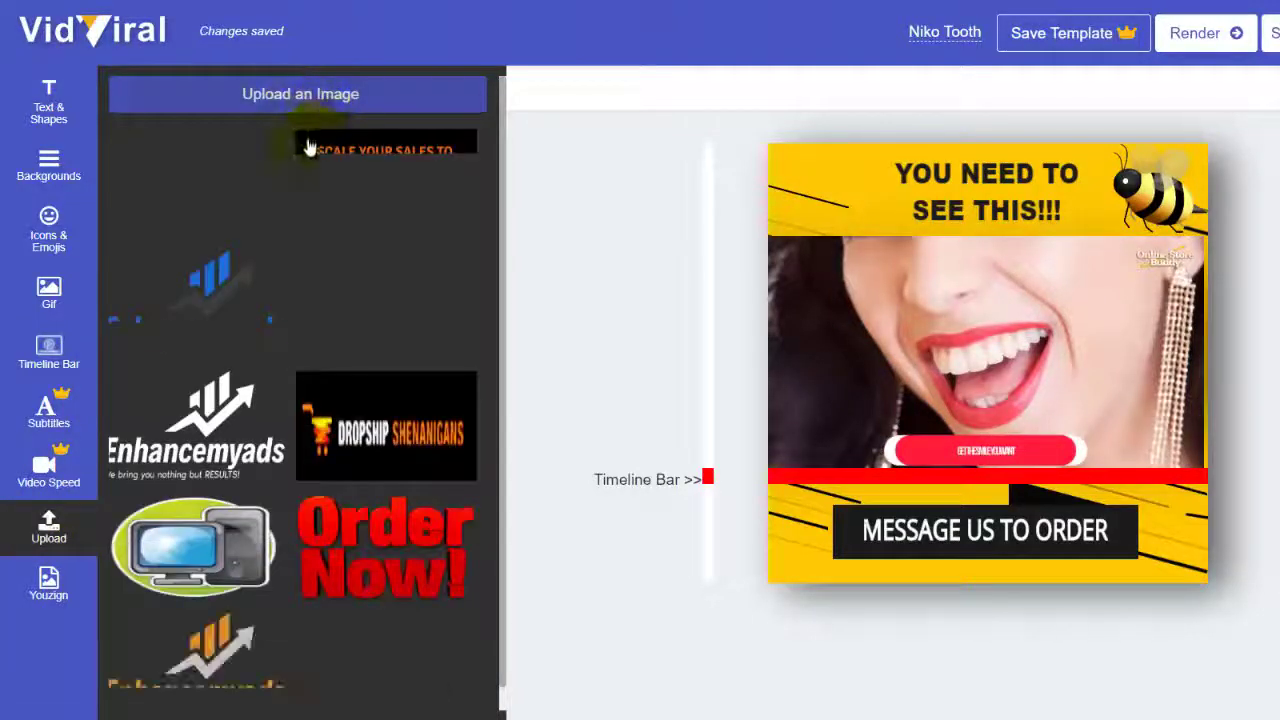
pyautogui.click(53, 192)
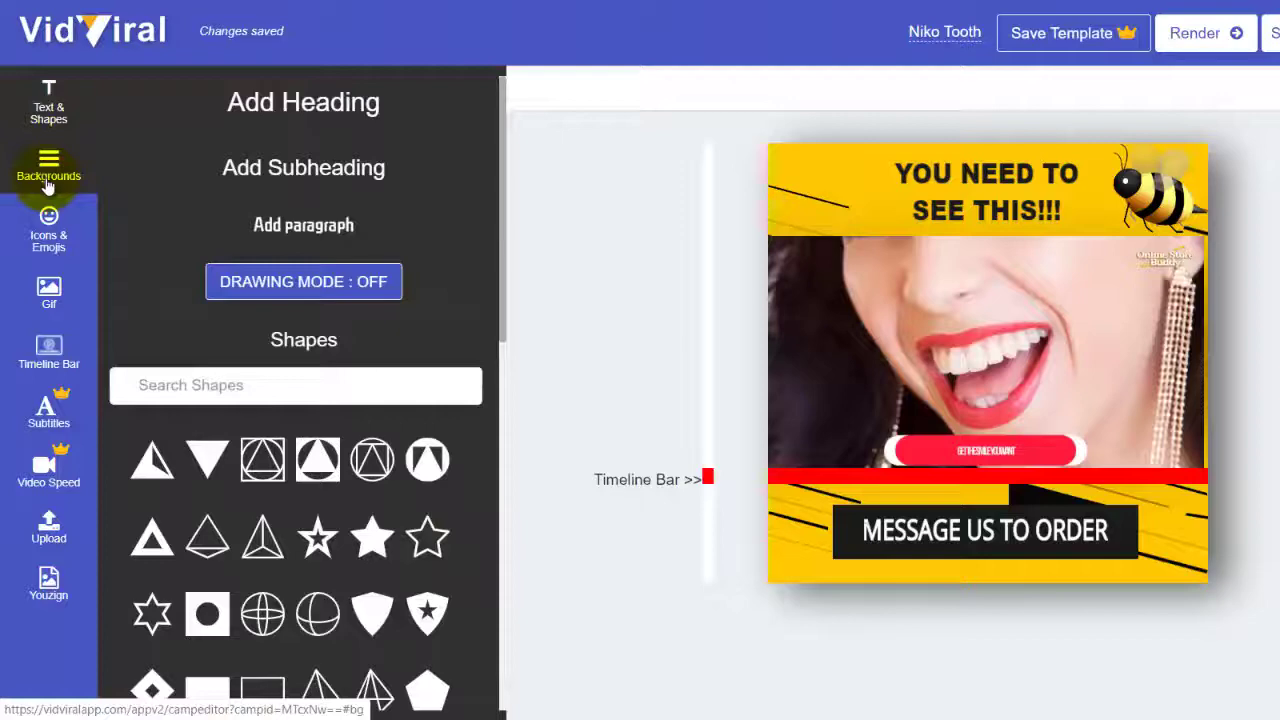
# Apply the pink background from the background library and start rendering the video
pyautogui.click(48, 185)
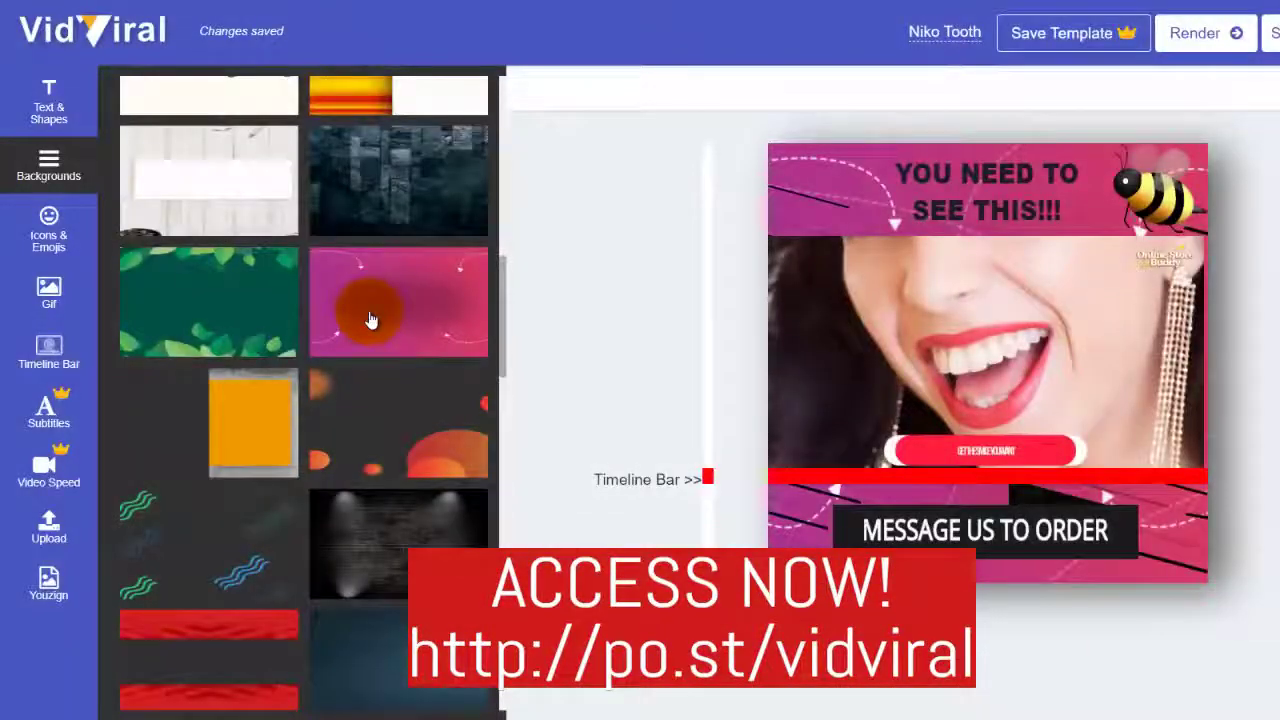
pyautogui.click(408, 303)
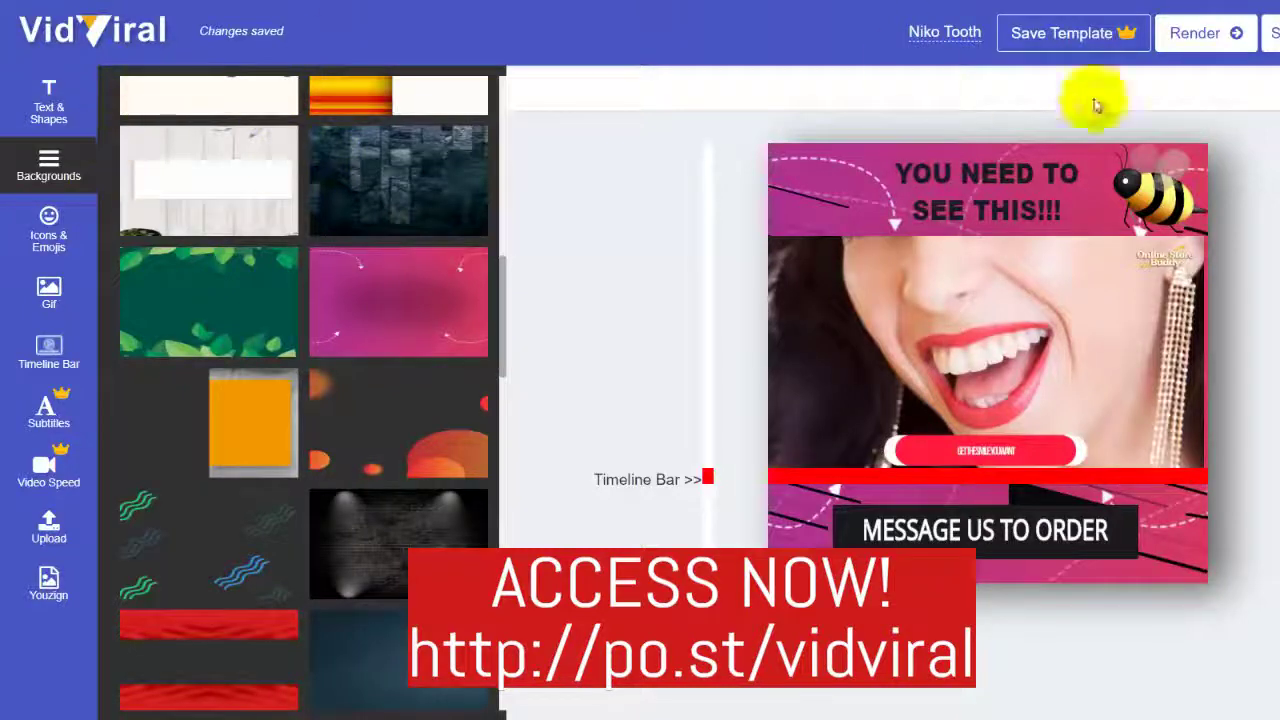
pyautogui.click(1197, 40)
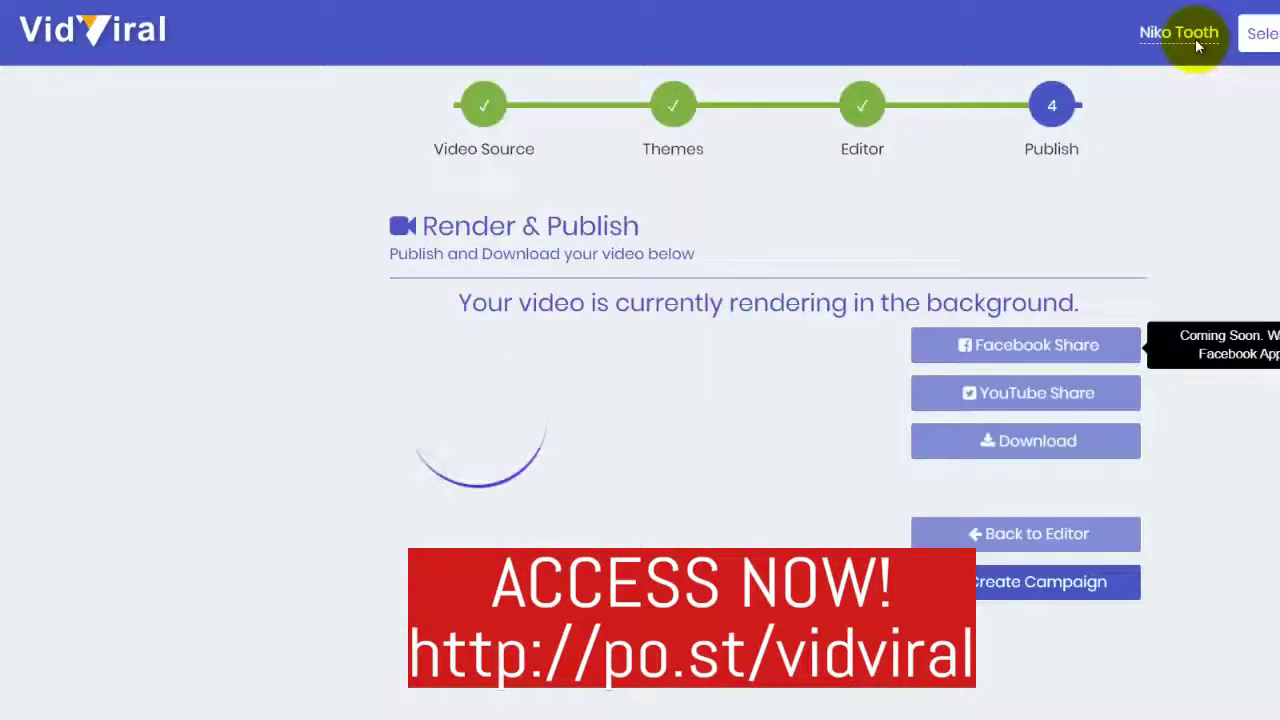